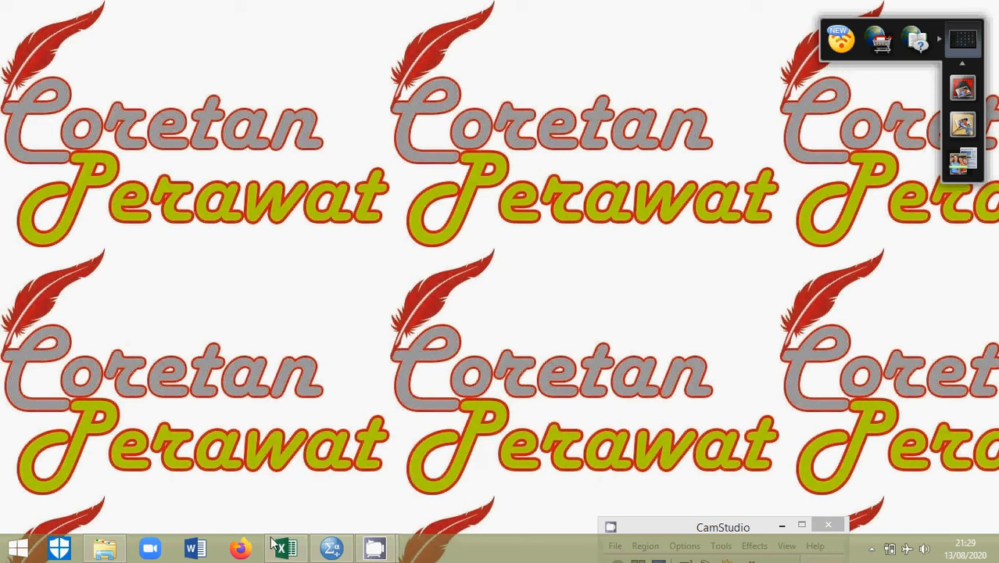
# Switch to the ENTRI DATA workbook in Excel and review the Tingkat Pengetahuan and Sikap scores down to the last respondent.
pyautogui.moveTo(661, 529)
pyautogui.mouseDown()
pyautogui.moveTo(664, 398)
pyautogui.moveTo(674, 529)
pyautogui.mouseUp()
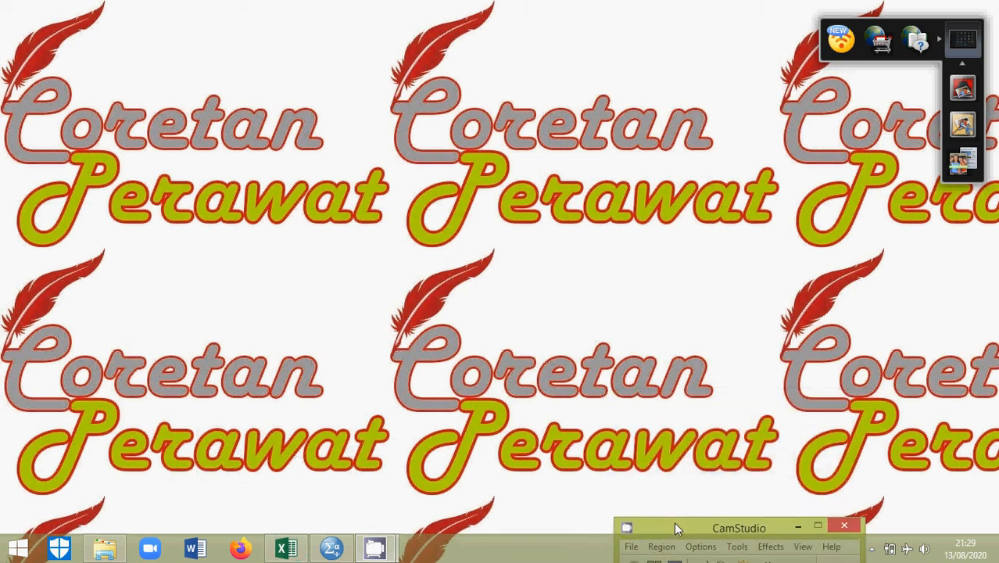
pyautogui.click(286, 549)
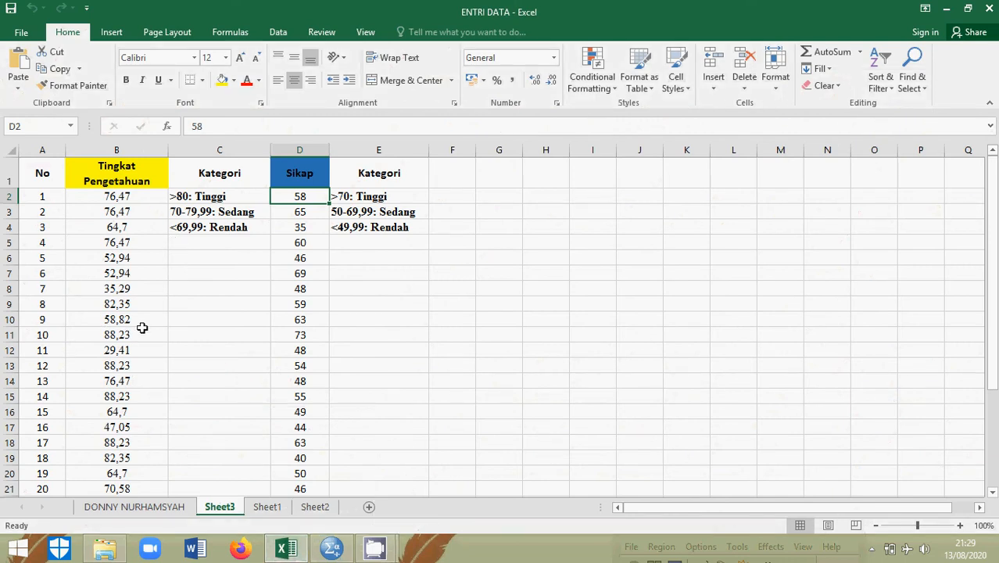
pyautogui.click(114, 197)
pyautogui.moveTo(114, 197); pyautogui.dragTo(102, 304)
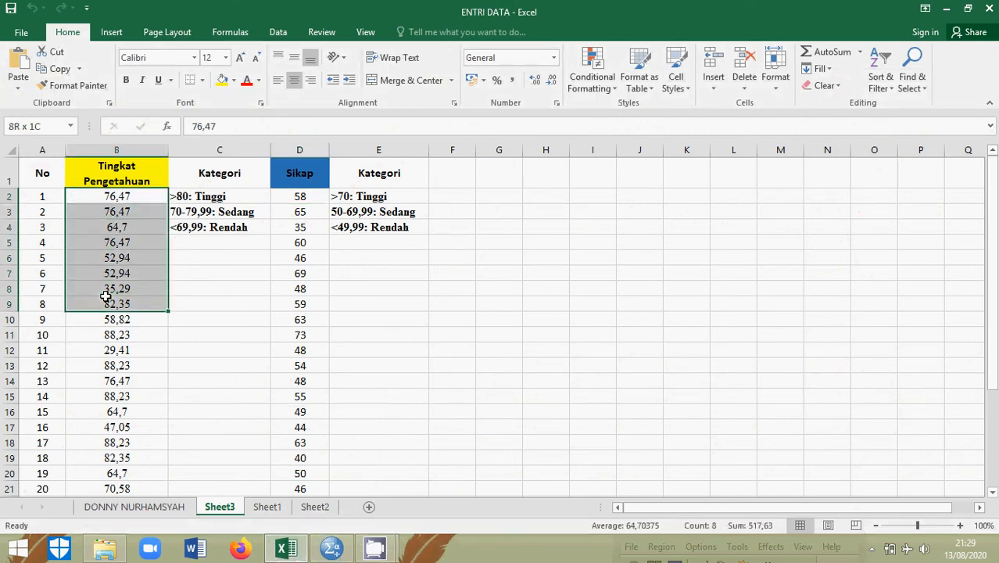
pyautogui.click(102, 197)
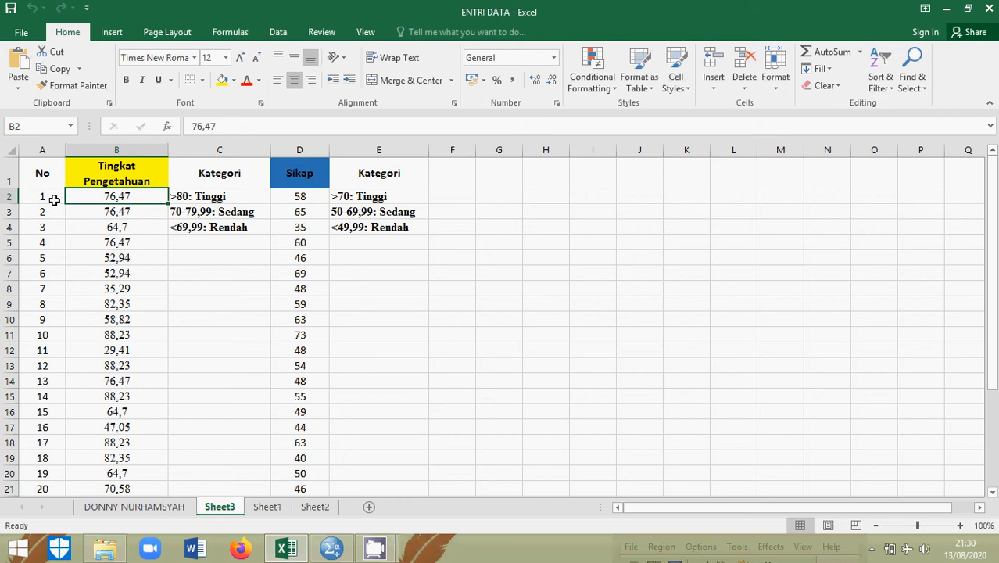
pyautogui.scroll(-5, 106, 304)
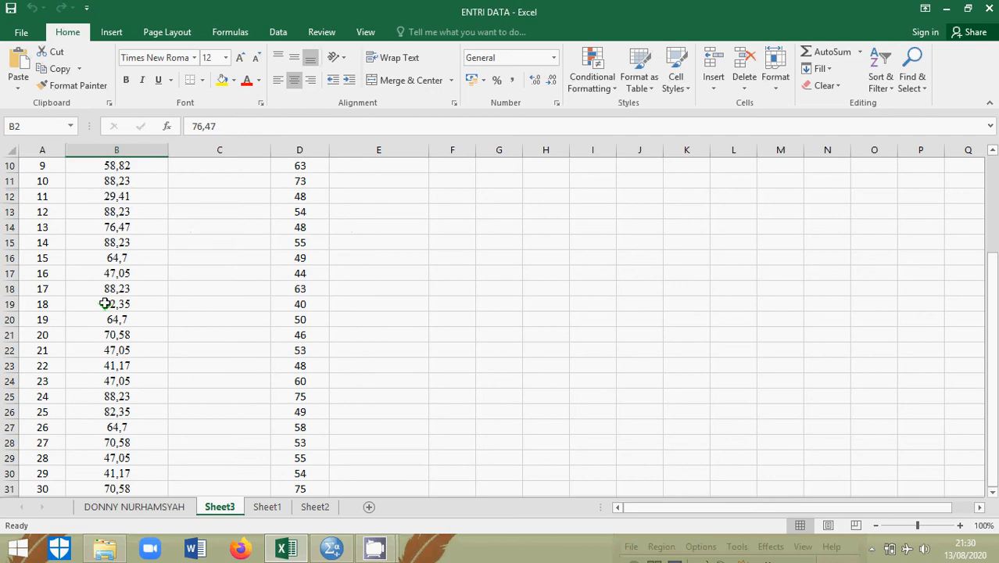
pyautogui.scroll(5, 102, 288)
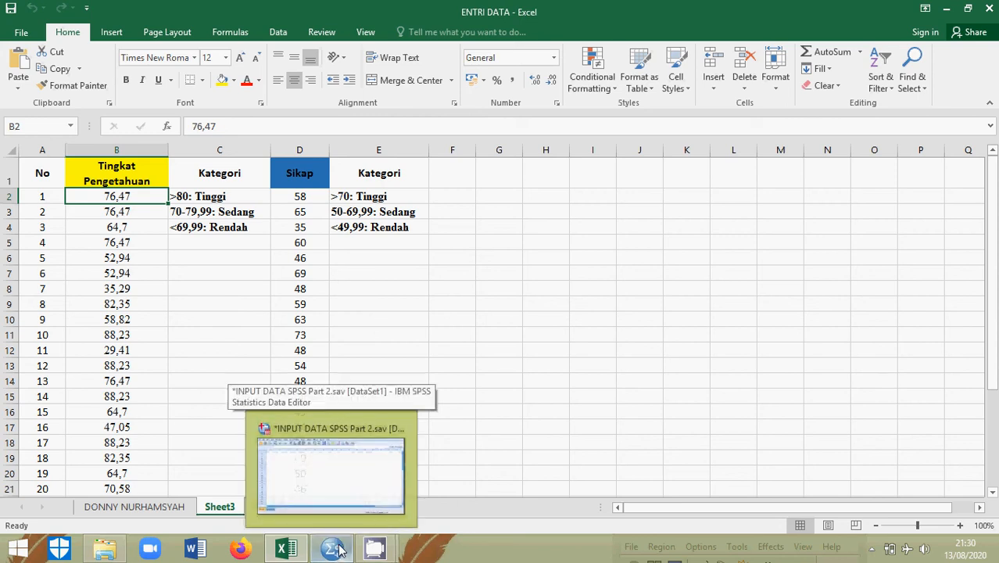
# Switch to the SPSS Data Editor and define the first variable with the name TP and the label Tingkat Pengetahuan.
pyautogui.click(332, 473)
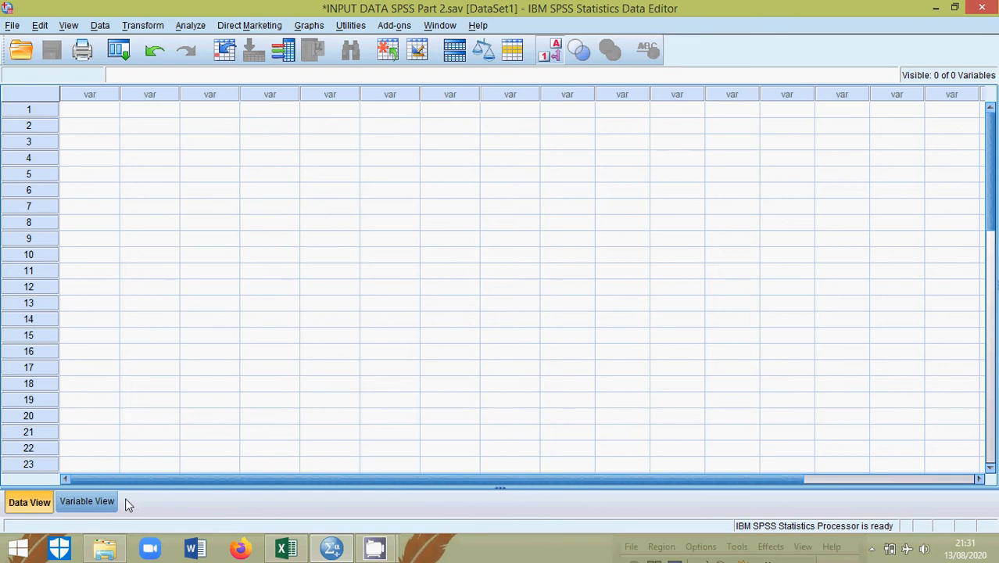
pyautogui.click(80, 501)
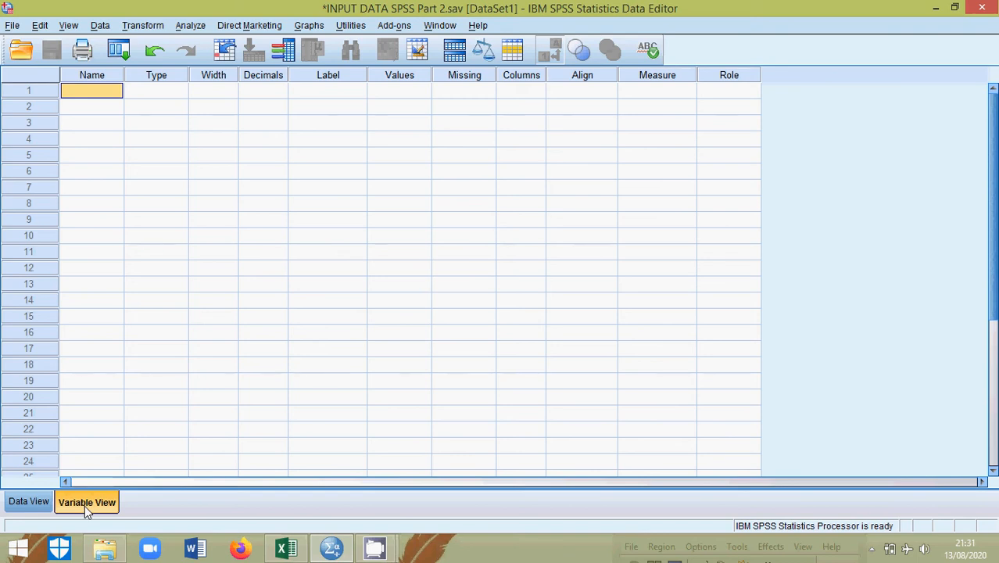
pyautogui.click(24, 502)
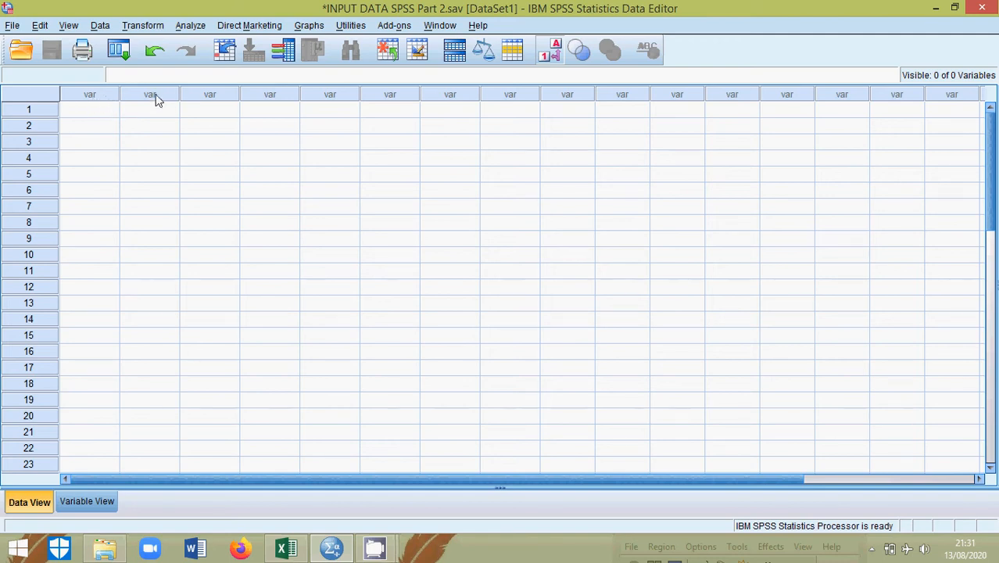
pyautogui.click(88, 502)
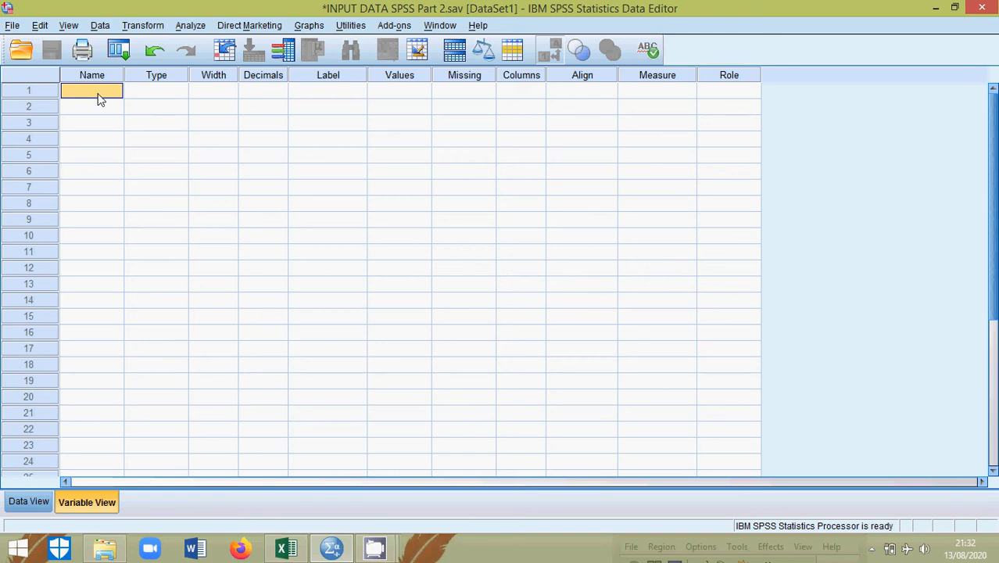
pyautogui.write('TP')
pyautogui.click(322, 91)
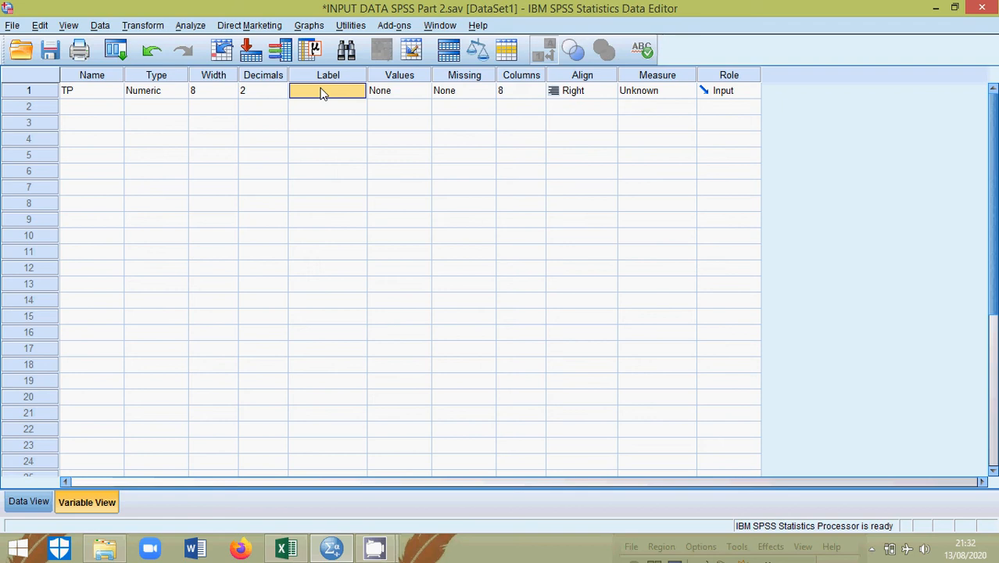
pyautogui.write('Tingkat P')
pyautogui.write('engetahuan')
pyautogui.click(153, 91)
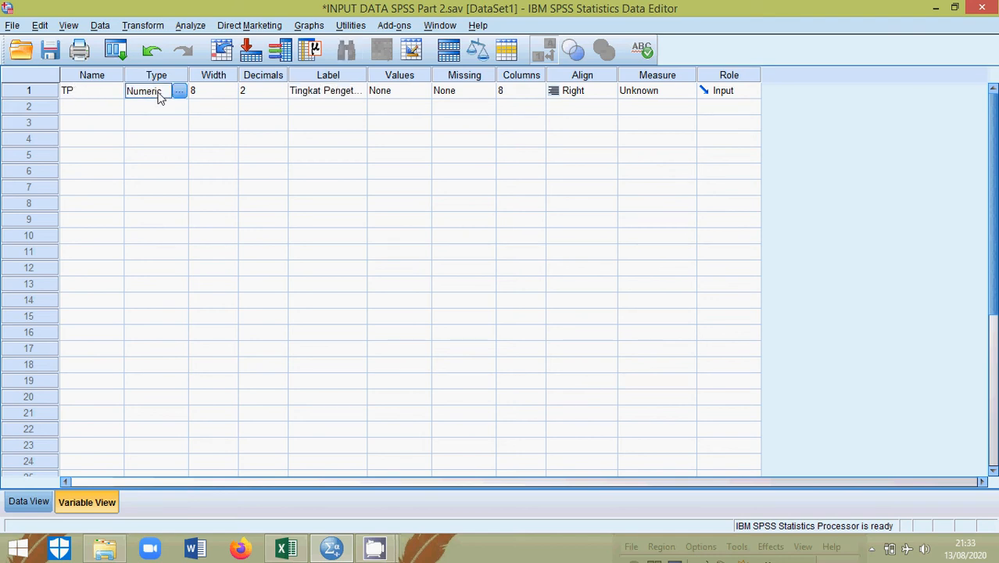
pyautogui.click(220, 91)
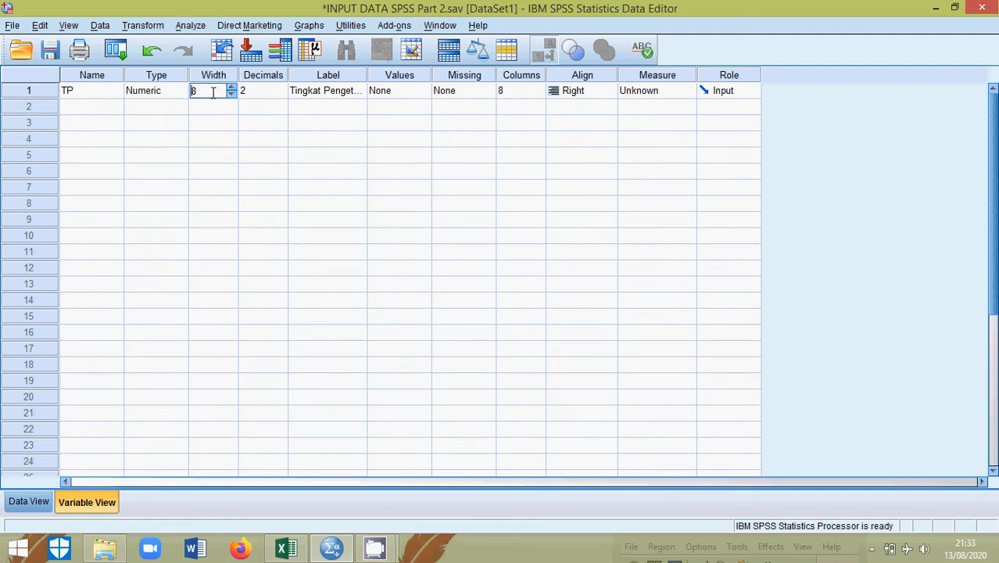
pyautogui.click(265, 94)
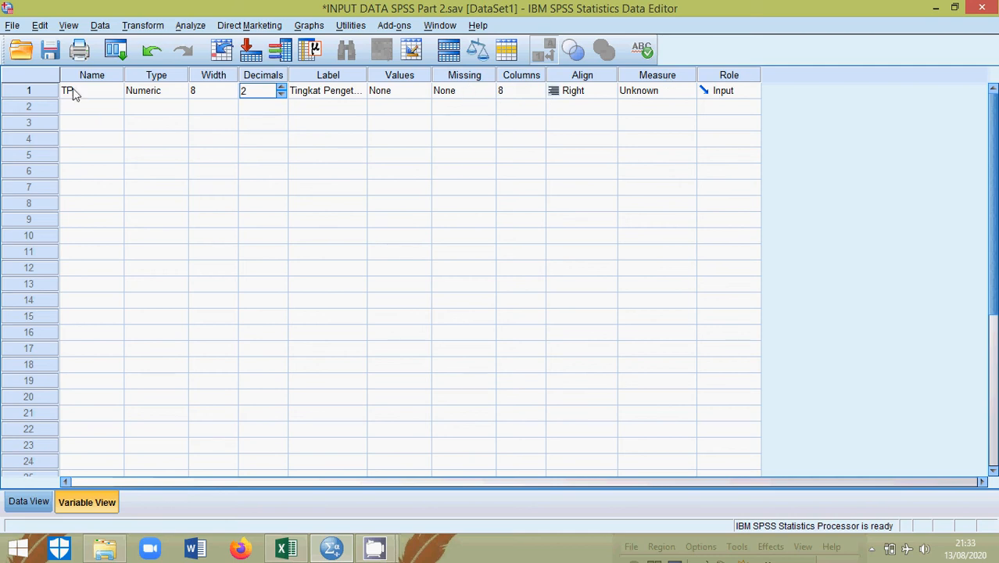
# Define a second variable with the name Sikap and the label Sikap Responden.
pyautogui.click(85, 107)
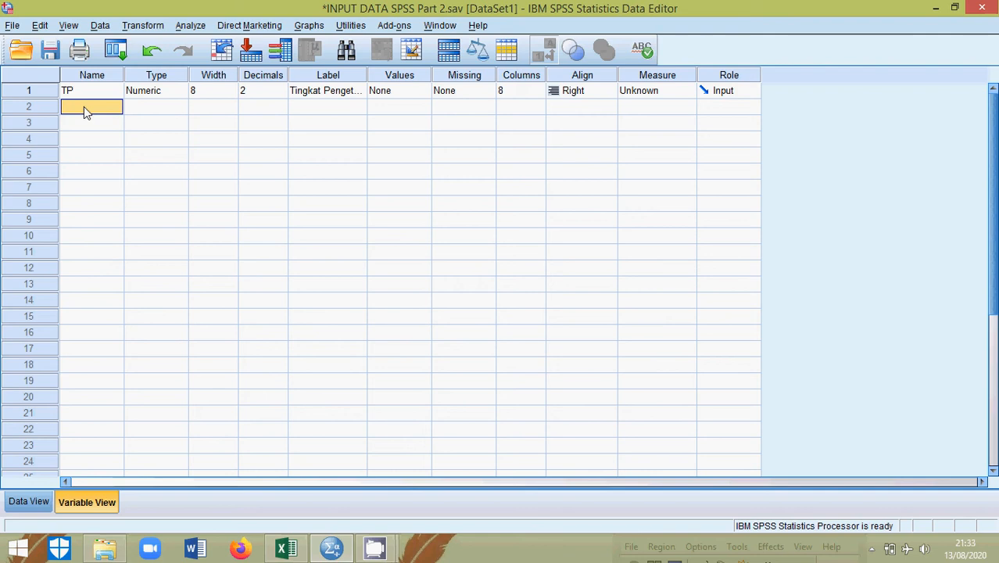
pyautogui.write('S')
pyautogui.press('Tab')
pyautogui.press('Tab')
pyautogui.press('Tab')
pyautogui.press('Tab')
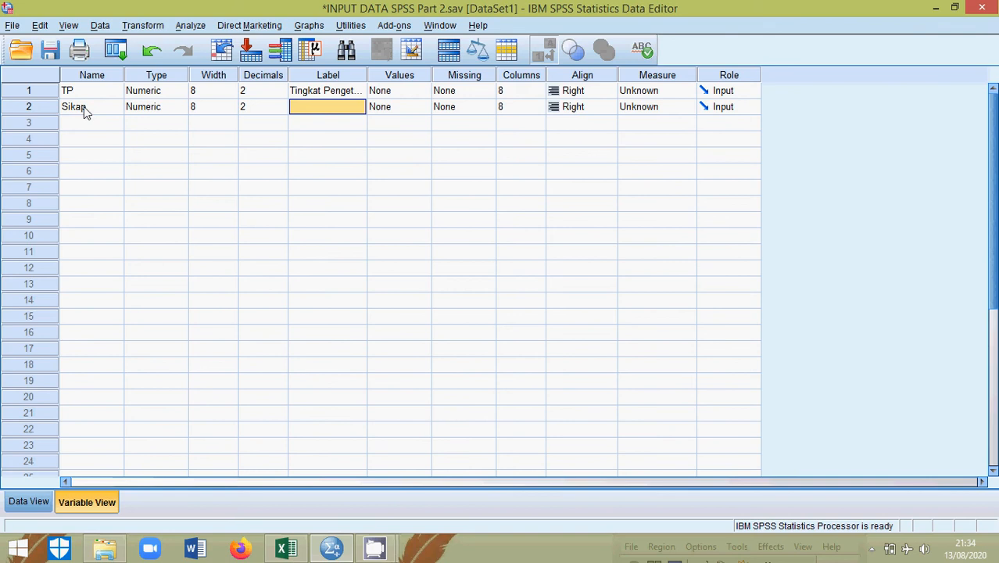
pyautogui.write('Sikap')
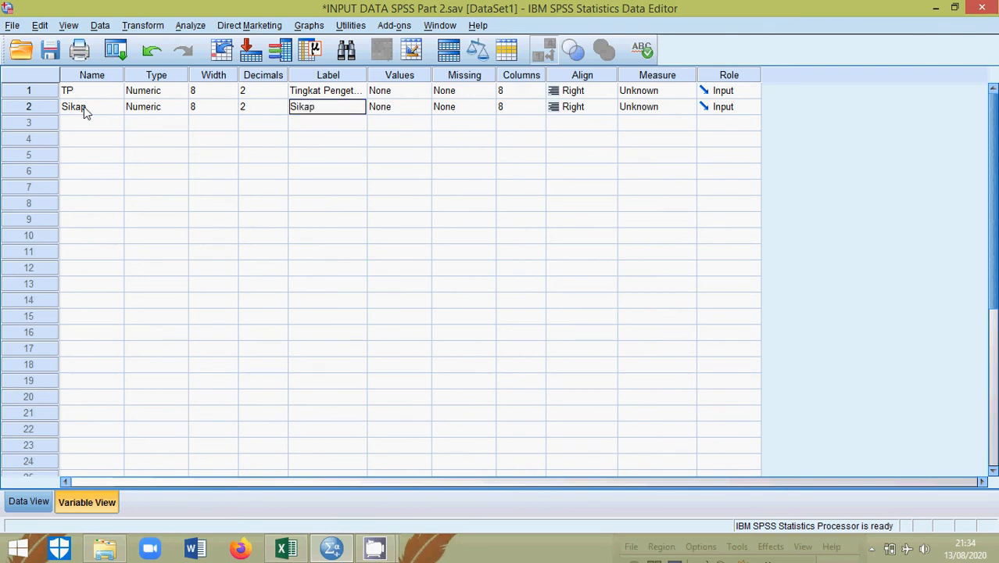
pyautogui.write(' Responden')
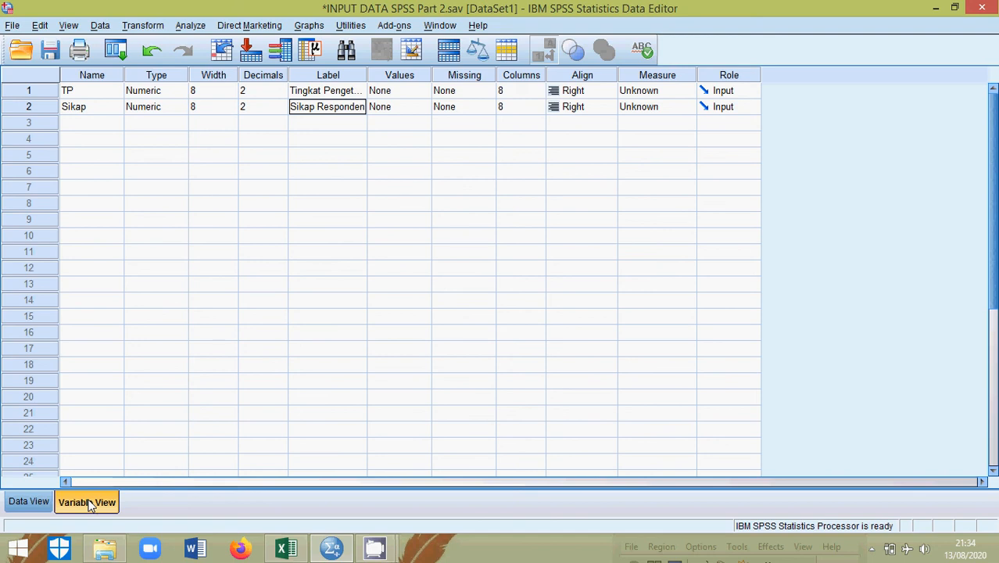
# Switch to Excel and copy all Tingkat Pengetahuan scores in B2:B31, without the header.
pyautogui.click(30, 507)
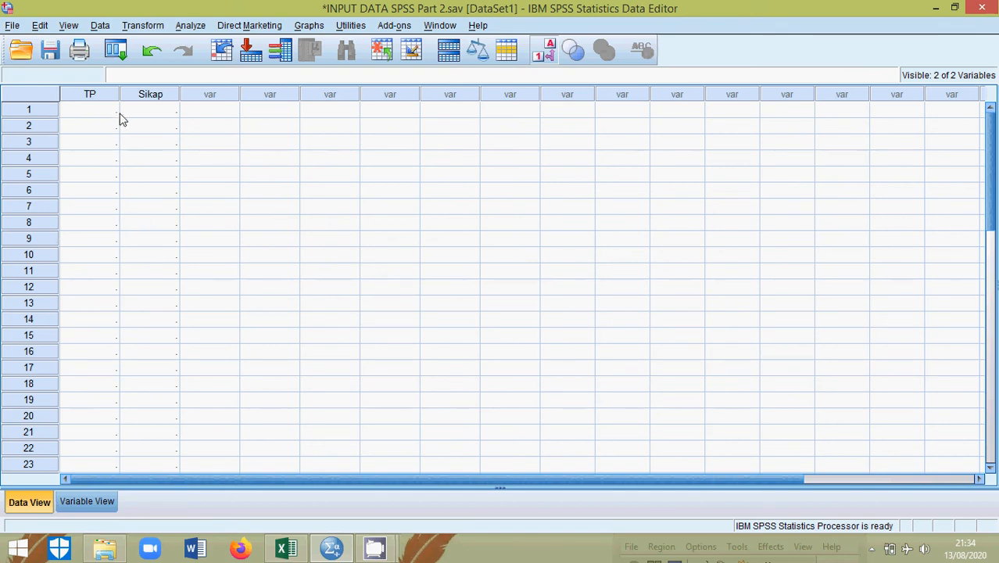
pyautogui.click(297, 551)
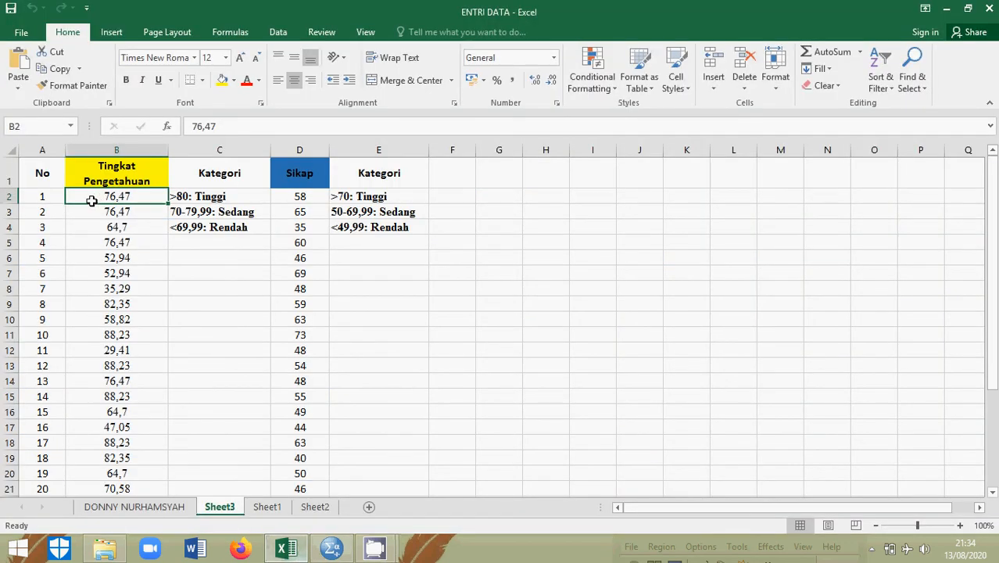
pyautogui.moveTo(100, 198); pyautogui.dragTo(93, 473)
pyautogui.scroll(-3, 71, 417)
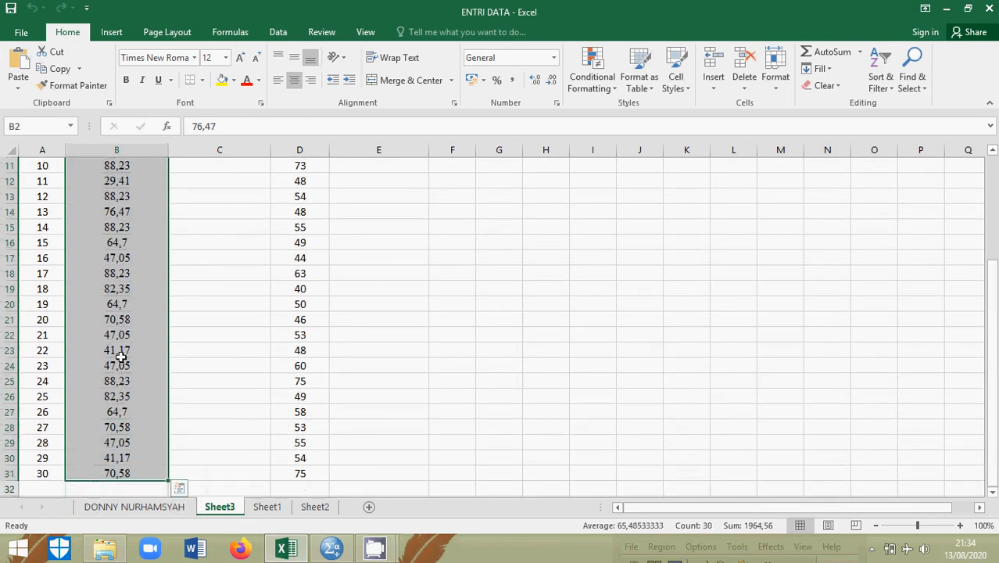
pyautogui.rightClick(115, 321)
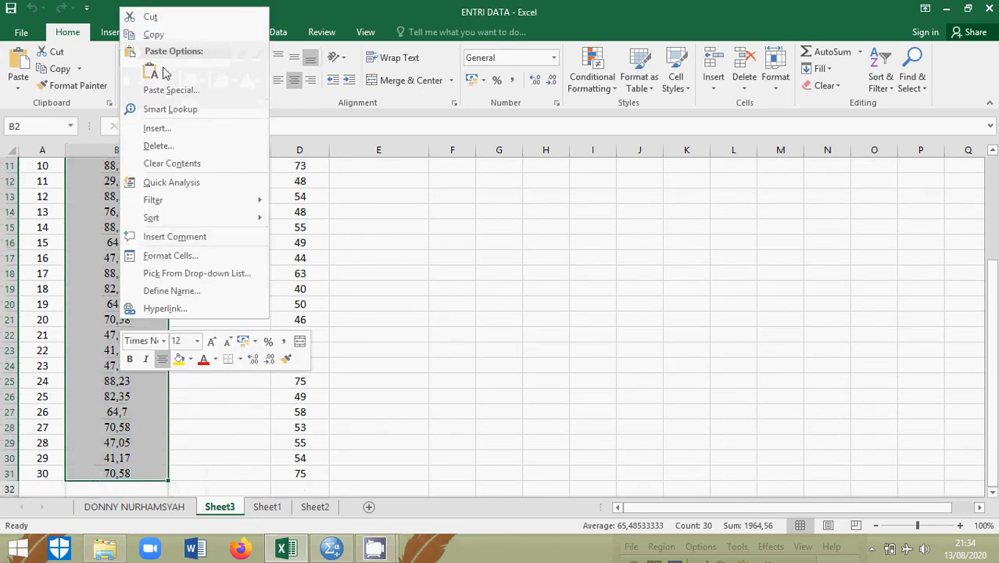
pyautogui.click(154, 35)
pyautogui.scroll(3, 125, 283)
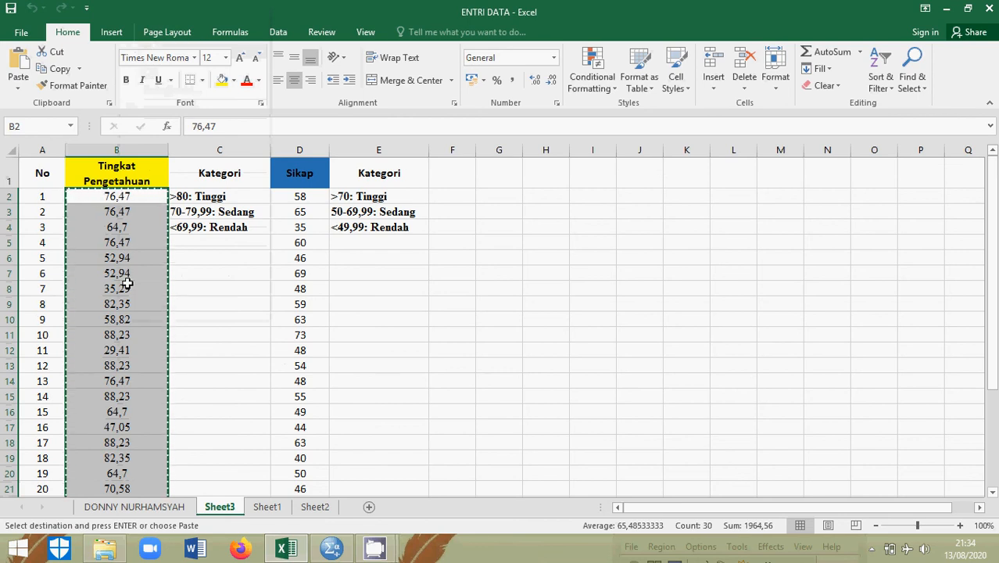
# Switch to SPSS, paste the copied scores into the TP column from case 1 and check the pasted rows.
pyautogui.click(329, 549)
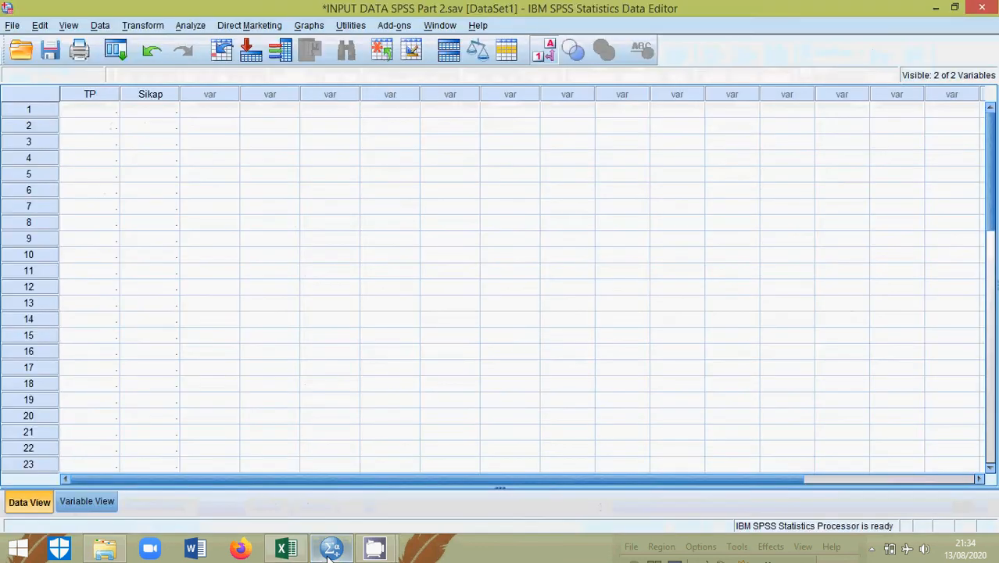
pyautogui.rightClick(91, 112)
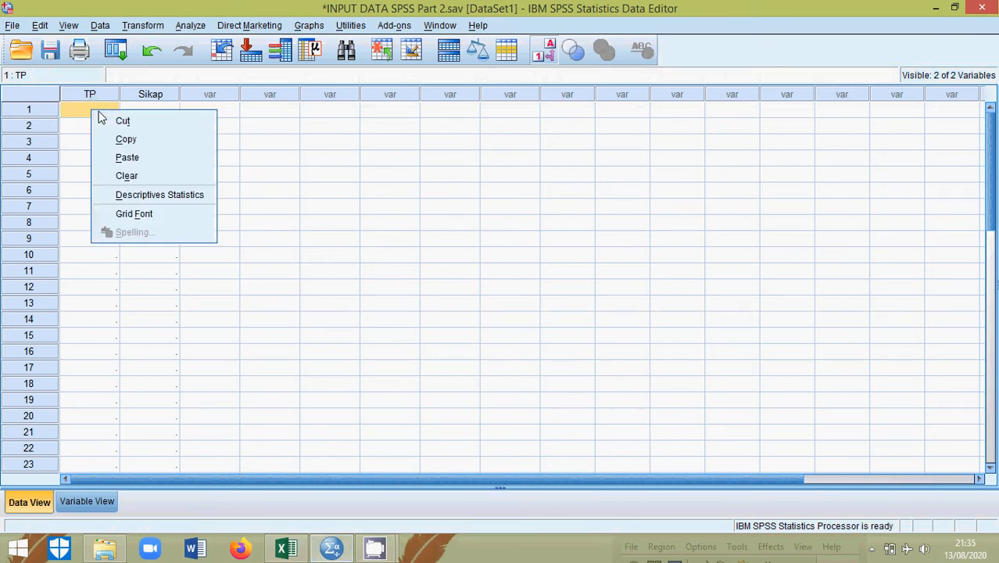
pyautogui.click(125, 158)
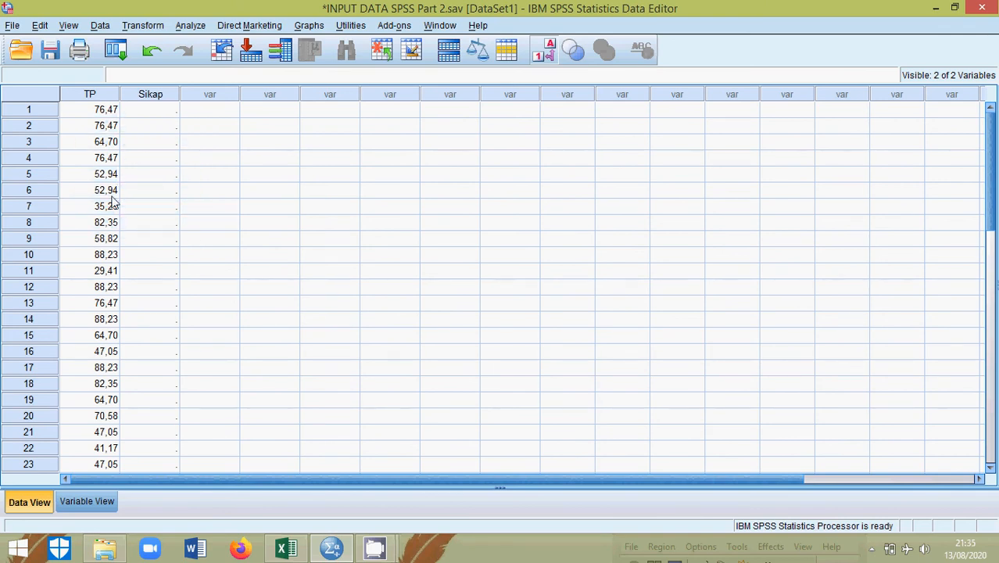
pyautogui.scroll(-2, 109, 231)
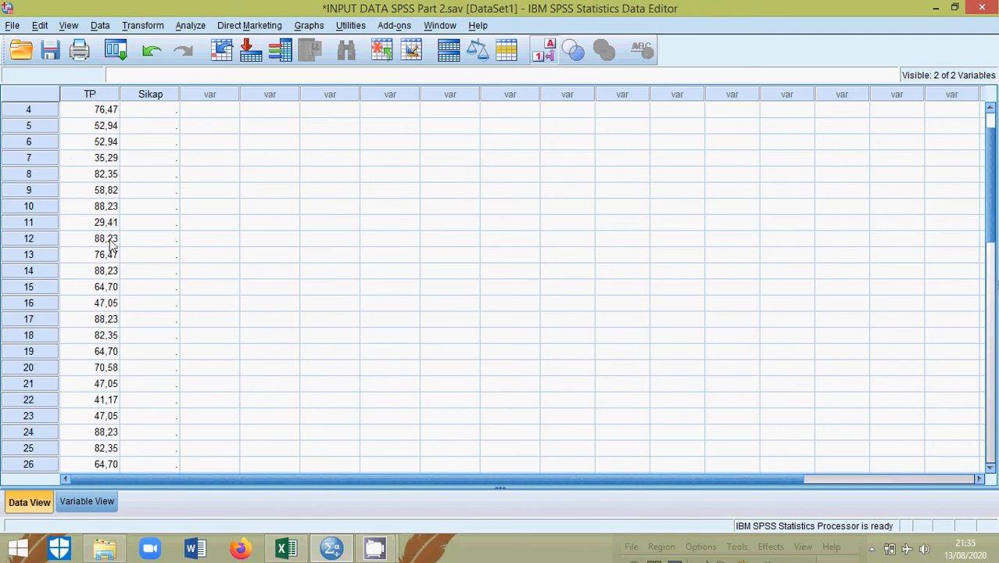
pyautogui.scroll(-1, 122, 287)
pyautogui.scroll(3, 129, 261)
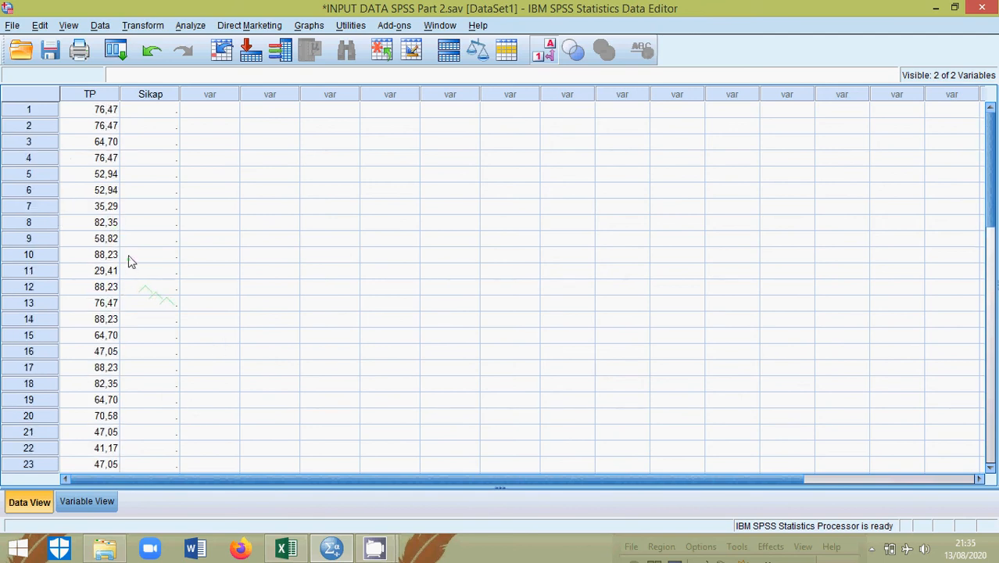
# Switch to Excel and copy all Sikap scores in D2:D31, without the header.
pyautogui.click(286, 548)
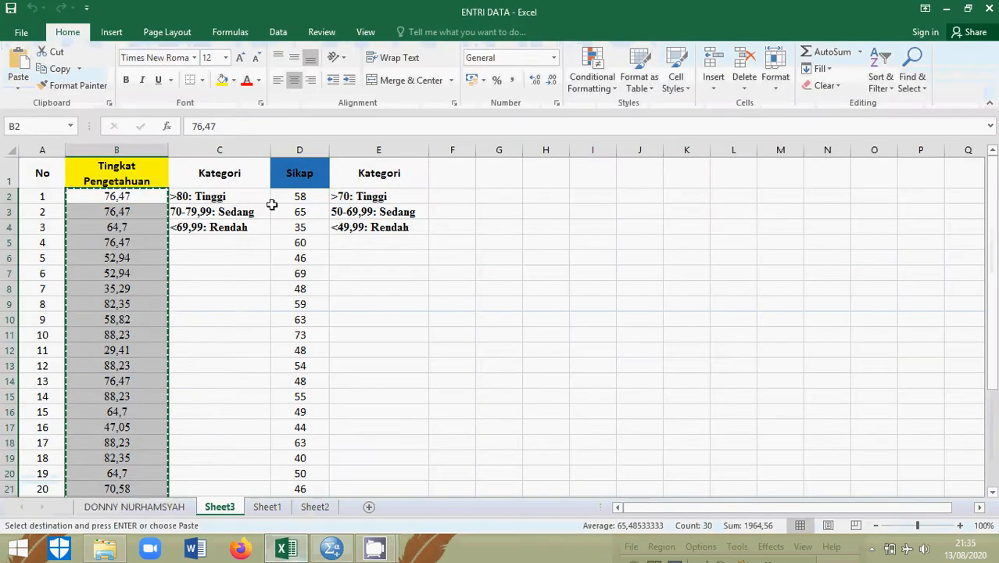
pyautogui.moveTo(301, 197); pyautogui.dragTo(299, 467)
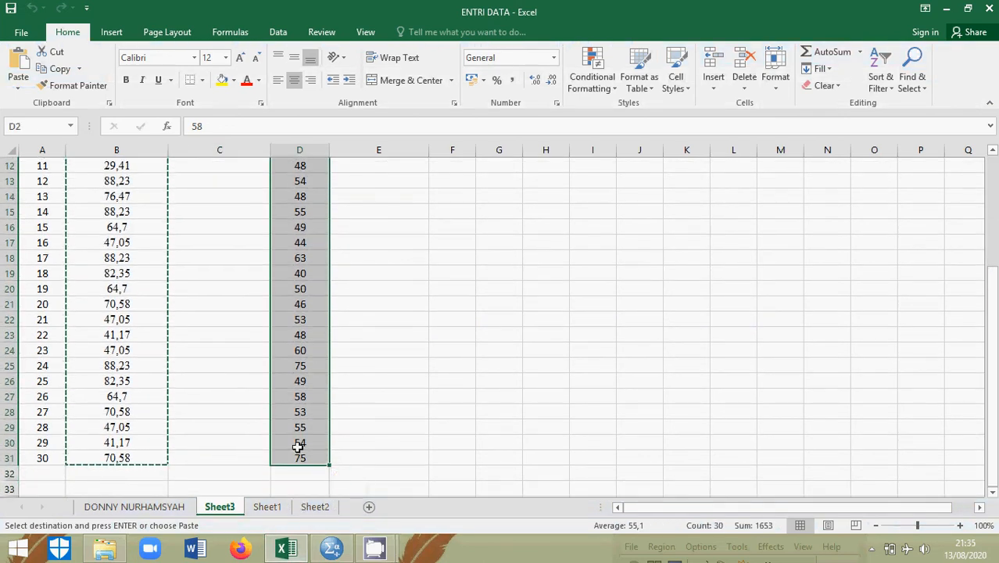
pyautogui.rightClick(297, 446)
pyautogui.click(346, 163)
pyautogui.scroll(4, 328, 312)
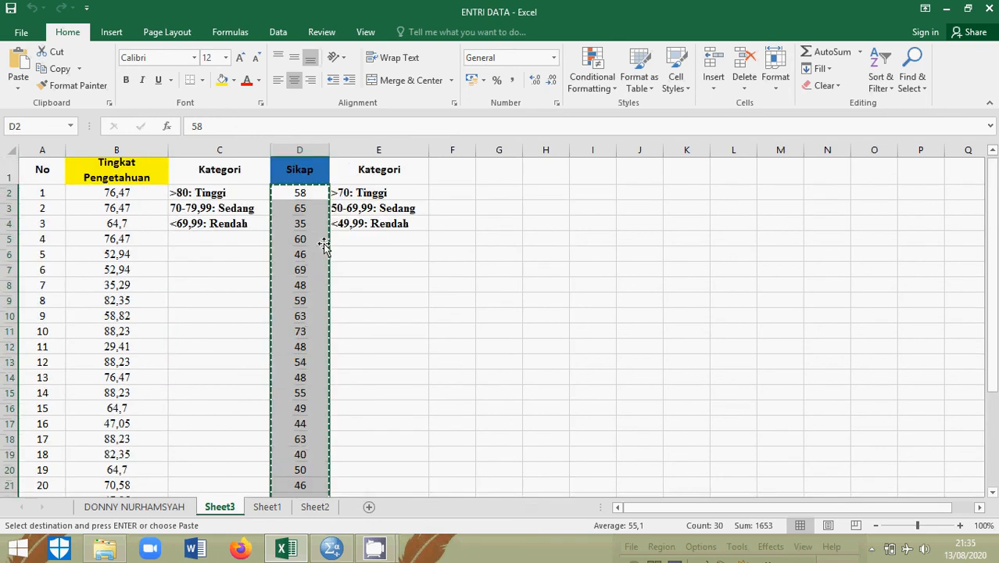
# Switch to SPSS and paste the copied scores into the Sikap column from case 1.
pyautogui.click(287, 549)
pyautogui.click(154, 109)
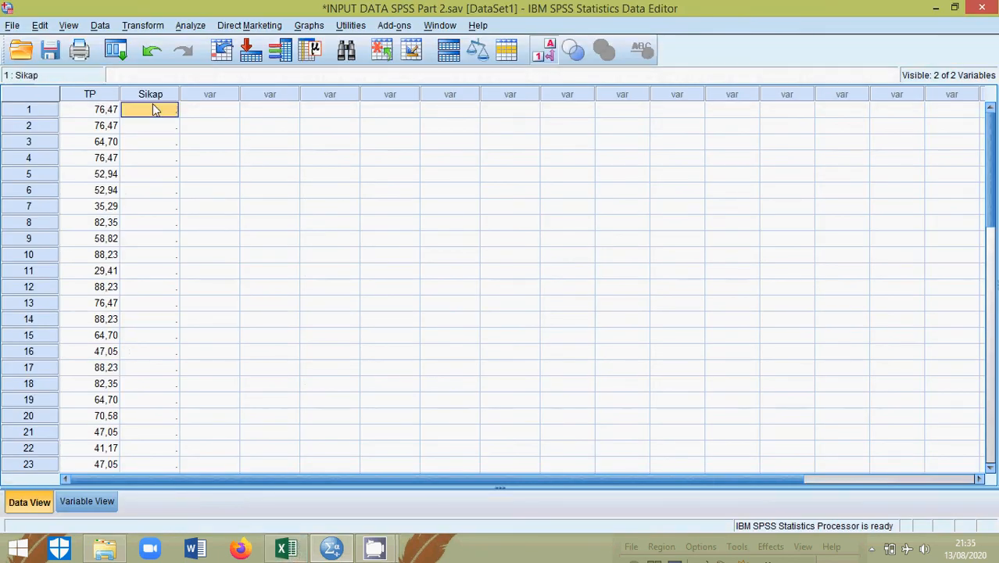
pyautogui.rightClick(153, 107)
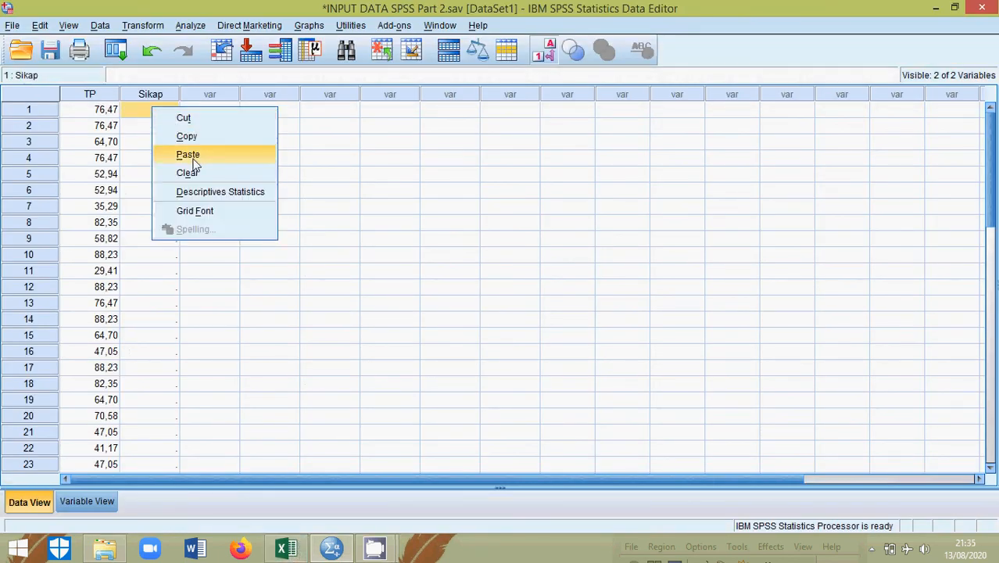
pyautogui.click(193, 156)
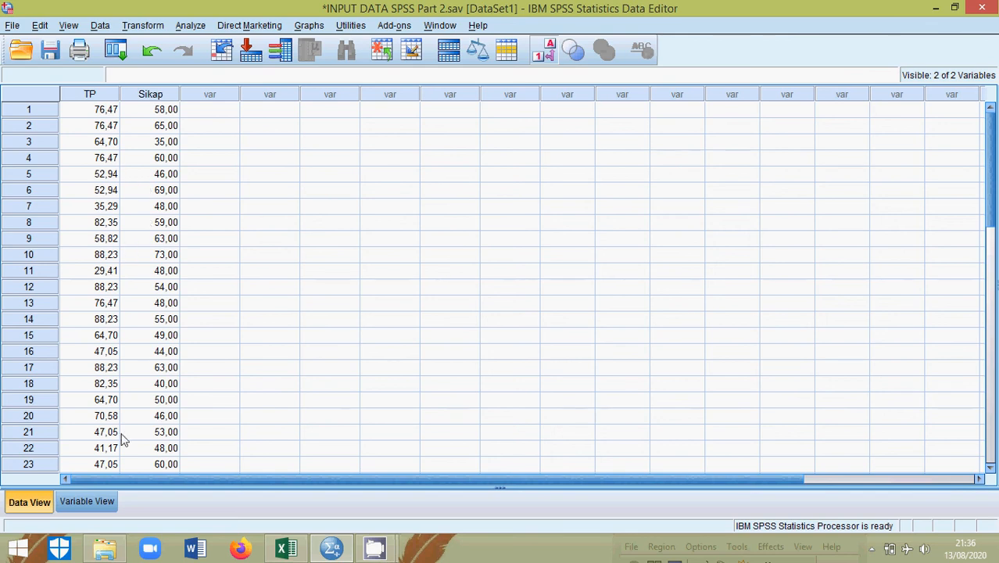
# Switch to Excel and review the score category limits for Tingkat Pengetahuan and Sikap in the two Kategori columns.
pyautogui.click(291, 547)
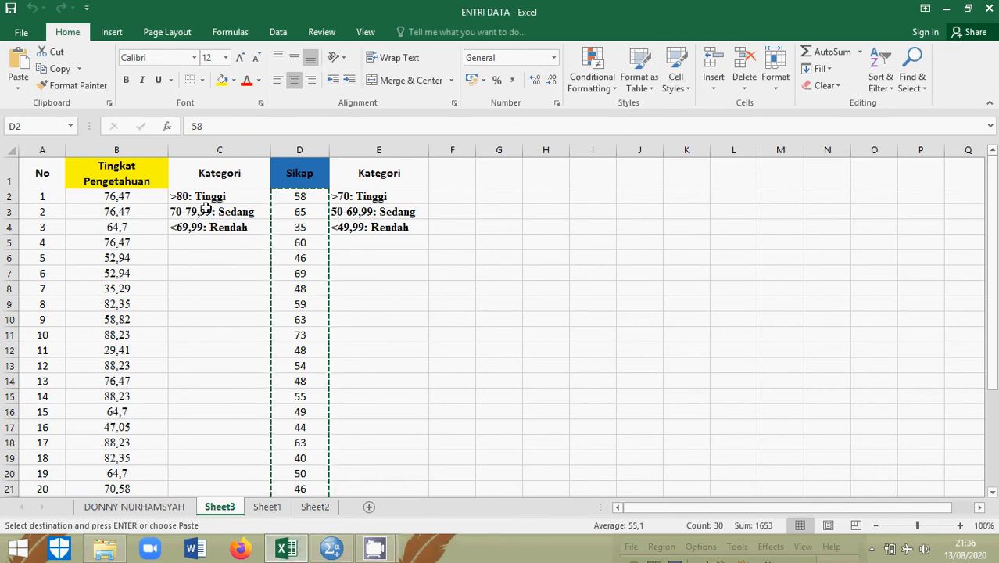
pyautogui.click(177, 199)
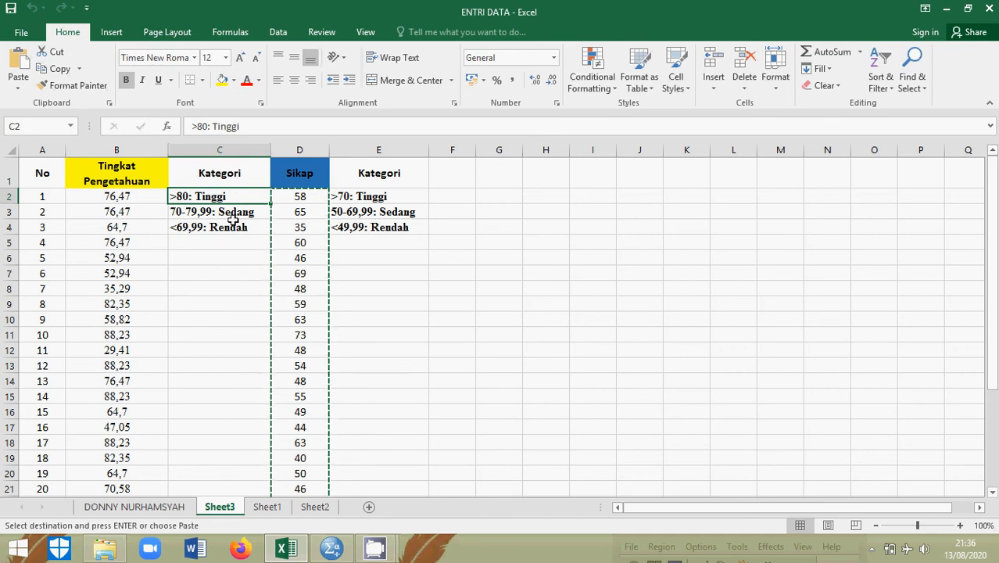
pyautogui.click(411, 200)
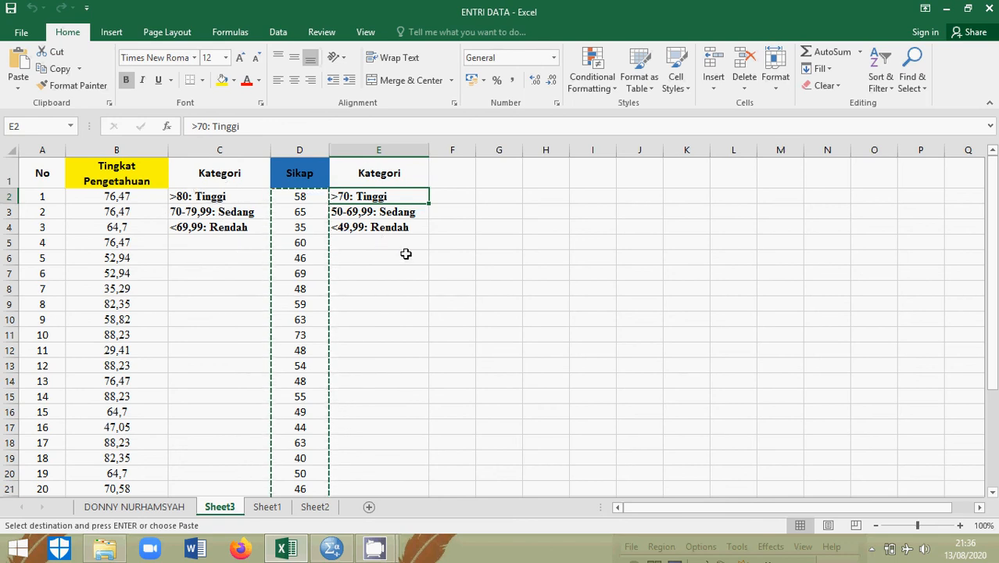
# Switch to SPSS and start Recode into Different Variables with Tingkat Pengetahuan (TP) as the input variable.
pyautogui.click(342, 551)
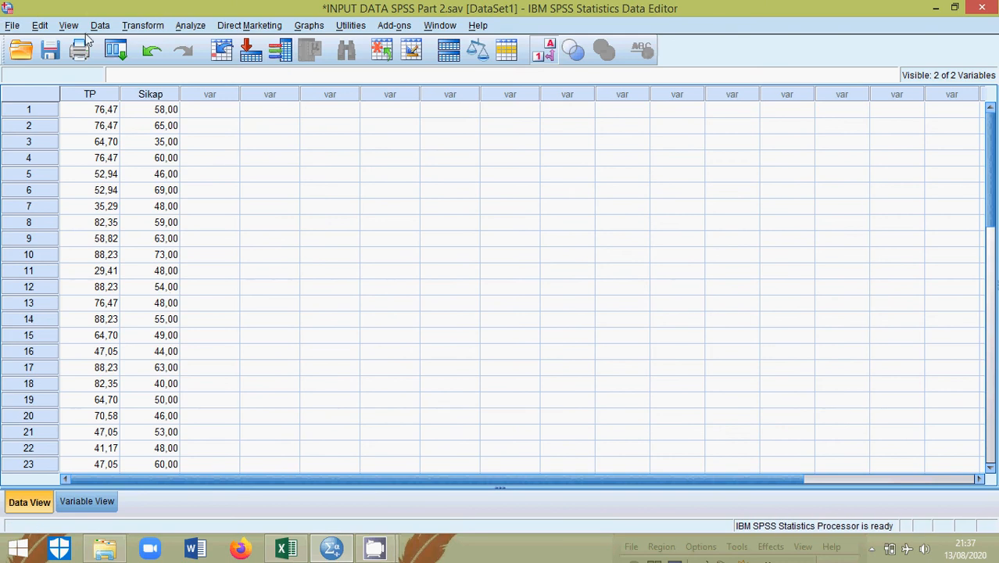
pyautogui.click(145, 26)
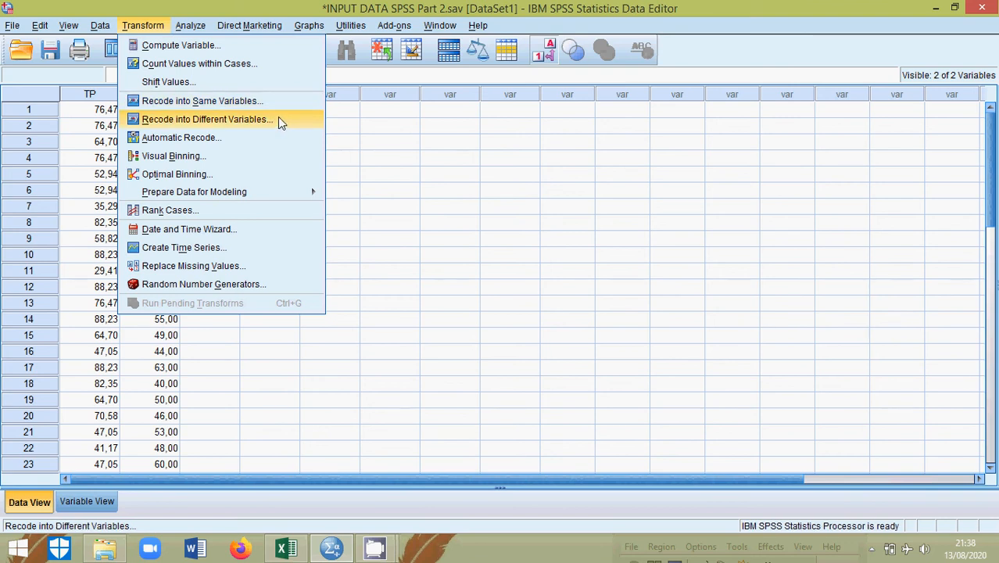
pyautogui.click(237, 120)
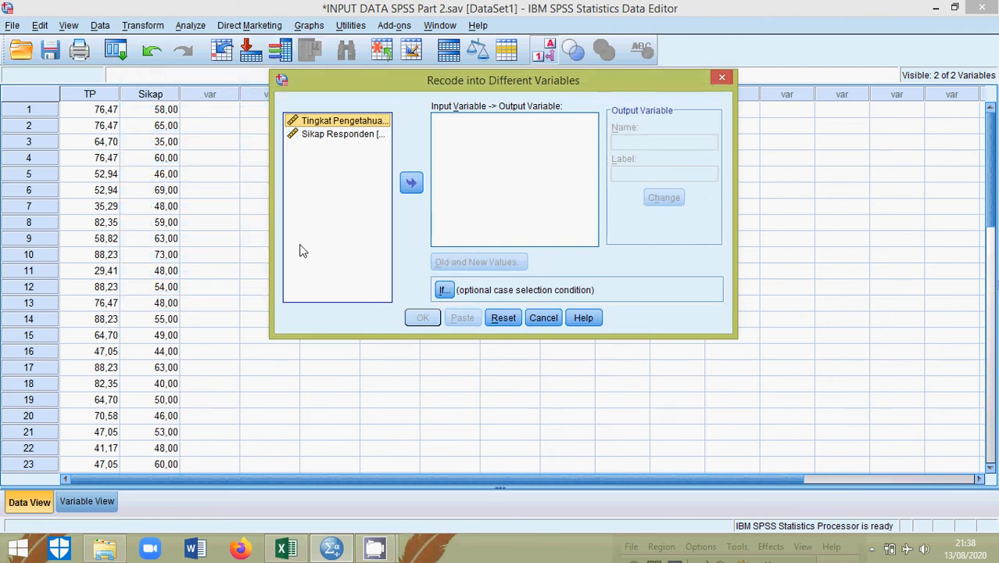
pyautogui.click(330, 187)
pyautogui.click(351, 126)
pyautogui.click(411, 183)
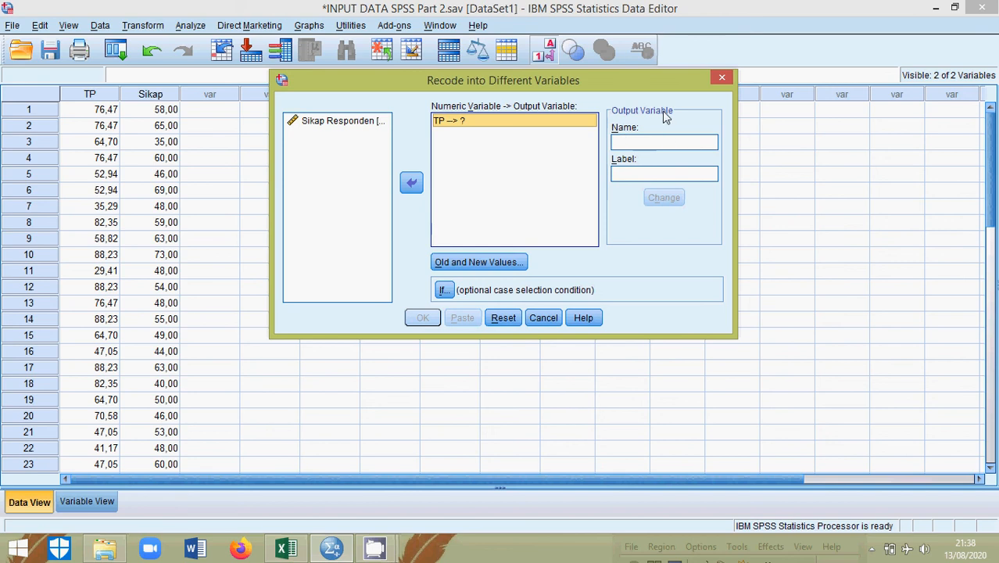
# Name the output variable TPK and label it "Tingkat Pengetahuan Kategorik".
pyautogui.click(627, 141)
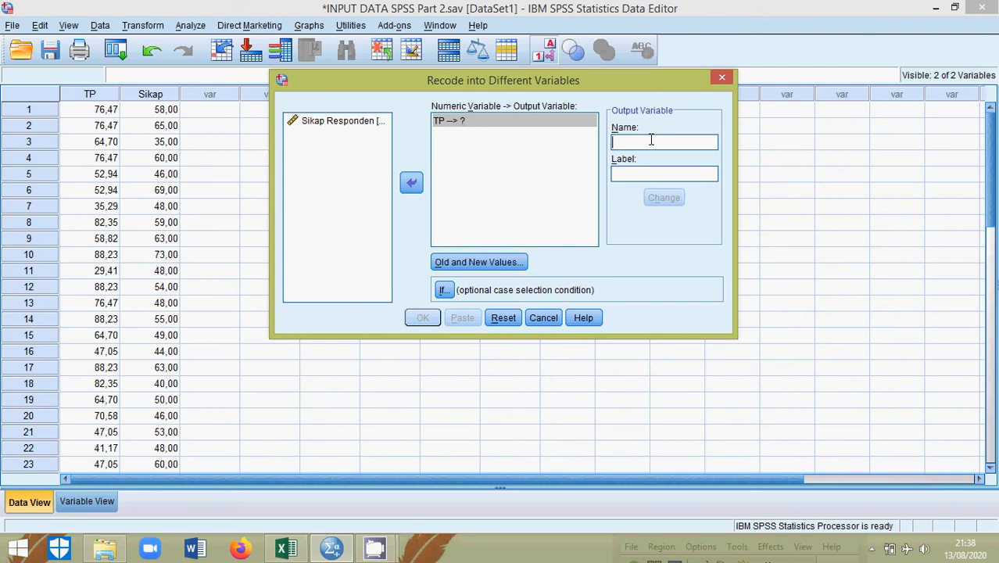
pyautogui.write('T')
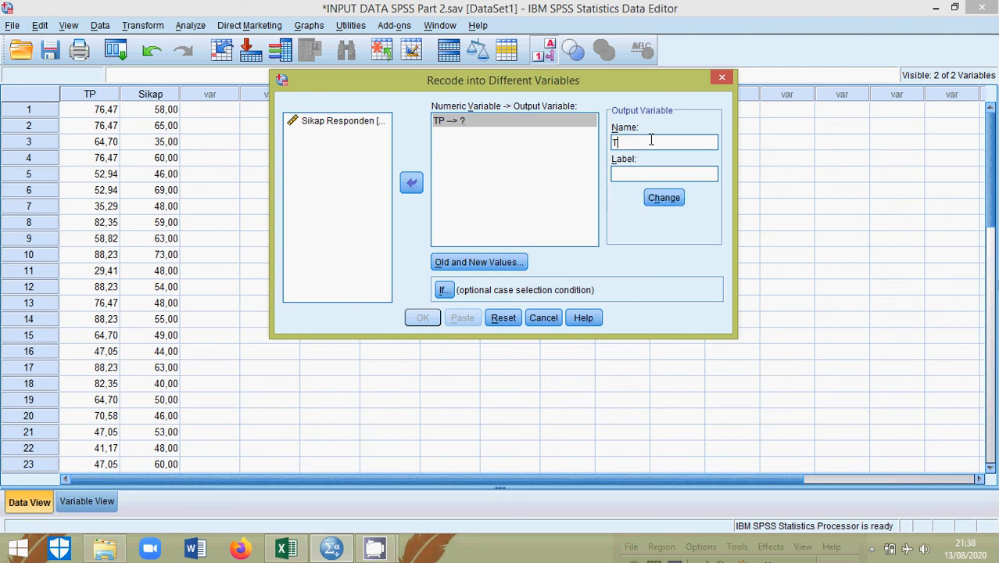
pyautogui.write('P')
pyautogui.write('K')
pyautogui.press('Tab')
pyautogui.write('Tingkat Pengetahua')
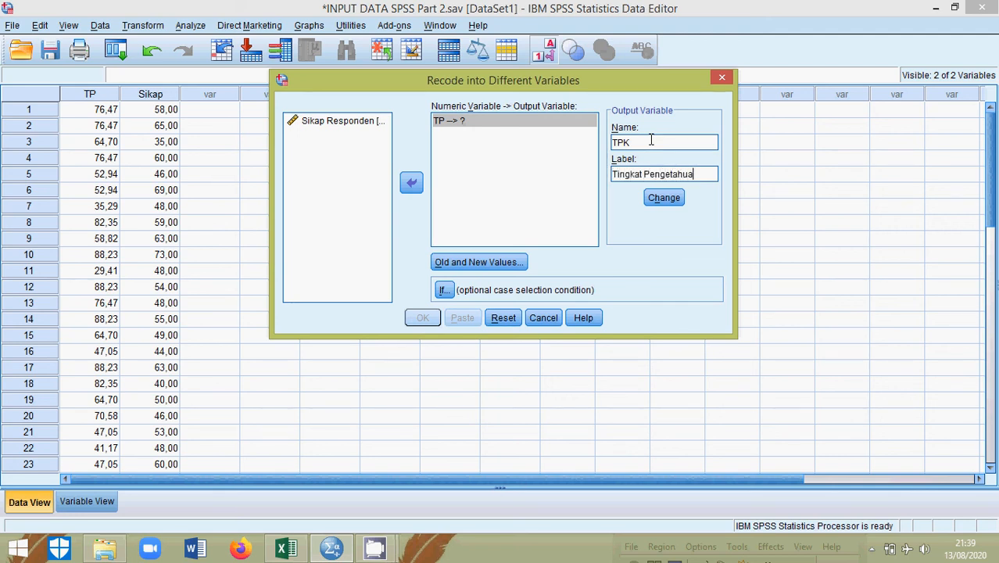
pyautogui.write('n Kategorik')
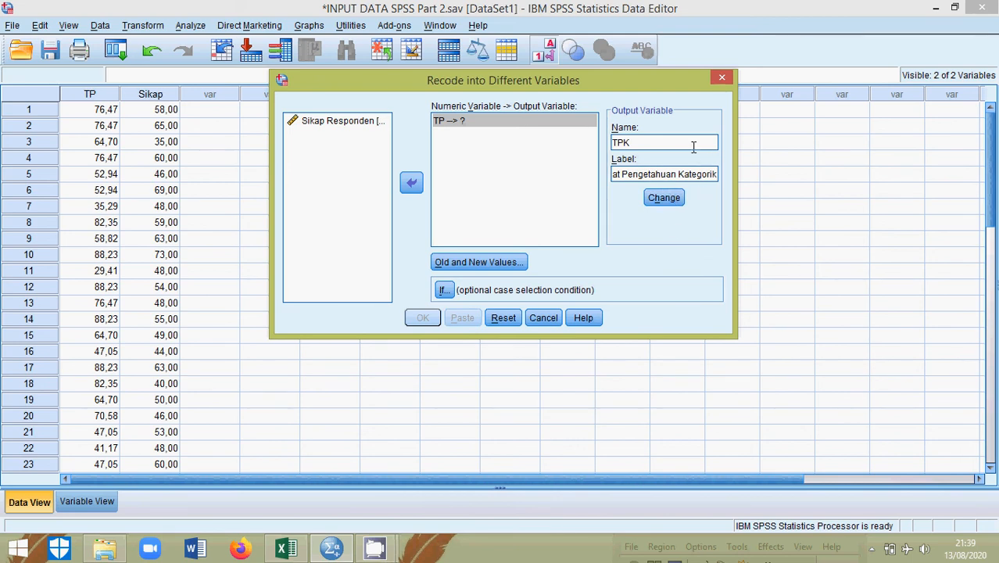
# Open the old and new value definitions and add a rule recoding 80 through highest as 1.
pyautogui.click(488, 263)
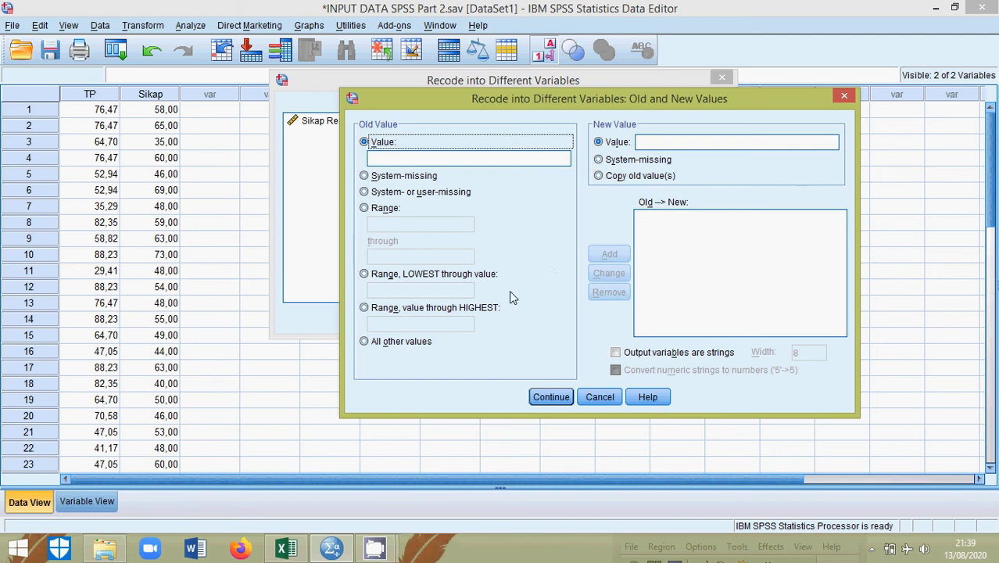
pyautogui.click(449, 309)
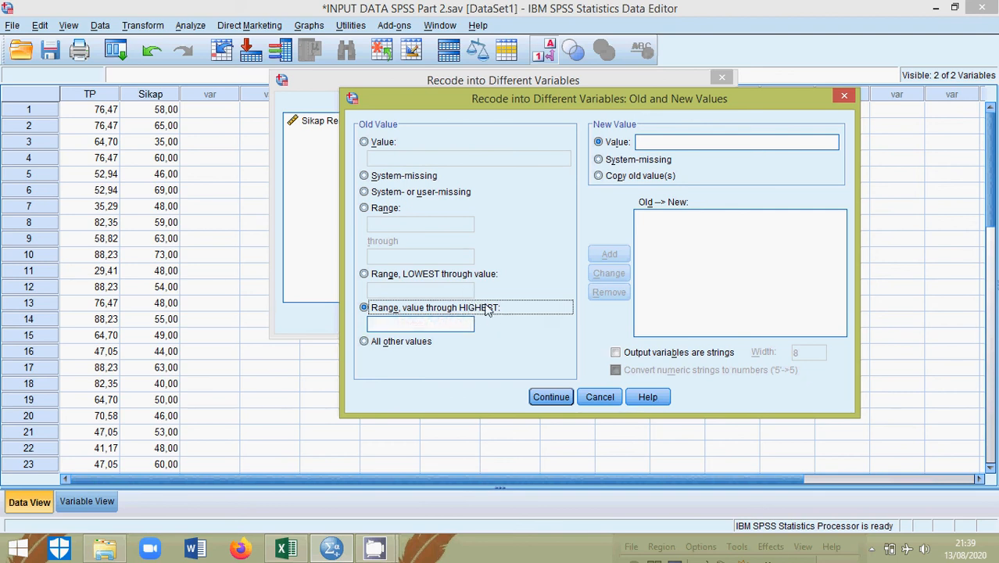
pyautogui.click(449, 320)
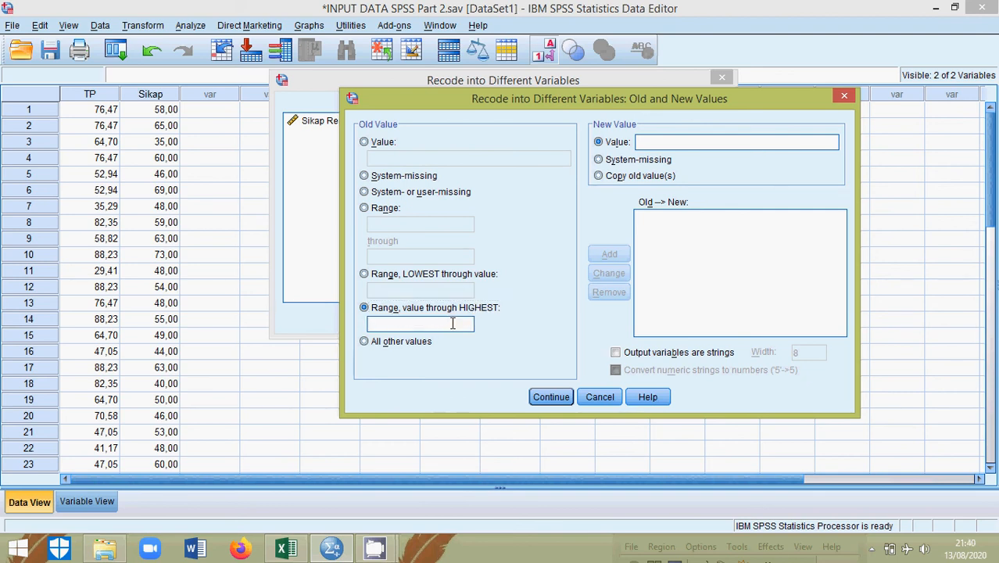
pyautogui.write('80')
pyautogui.click(649, 142)
pyautogui.write('1')
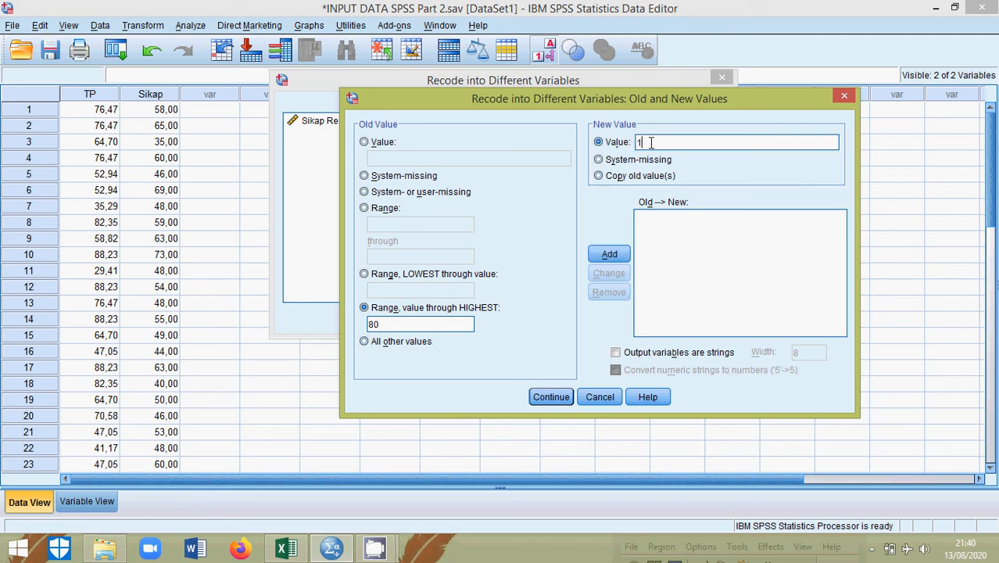
pyautogui.click(614, 259)
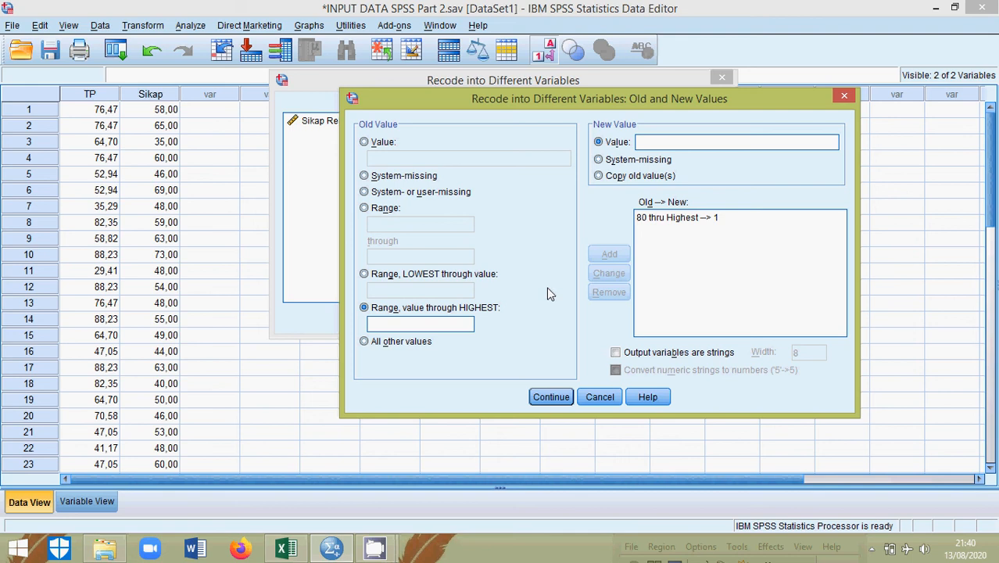
# Add a recode rule turning the range 70 through 79,99 into 2.
pyautogui.click(382, 215)
pyautogui.click(417, 224)
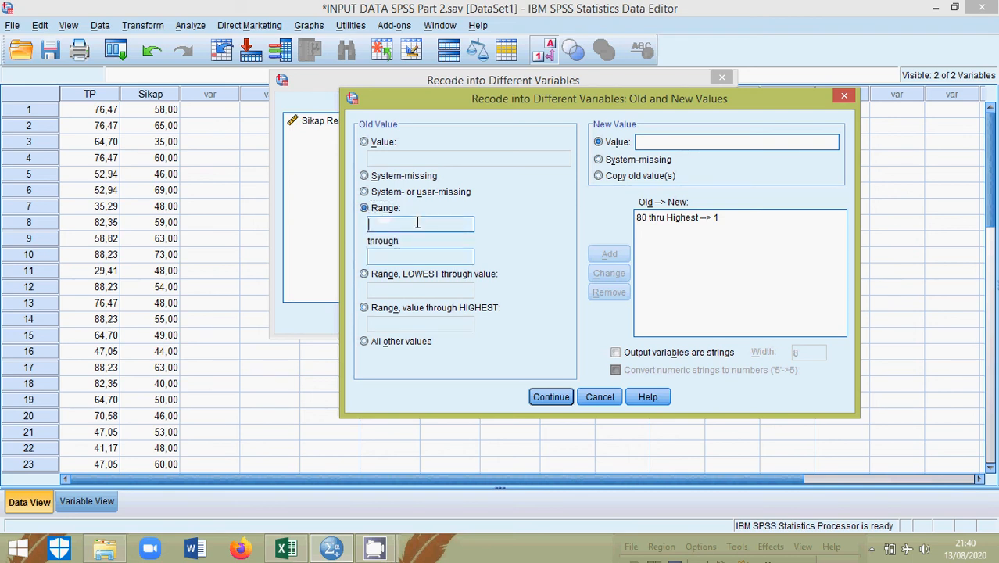
pyautogui.write('70')
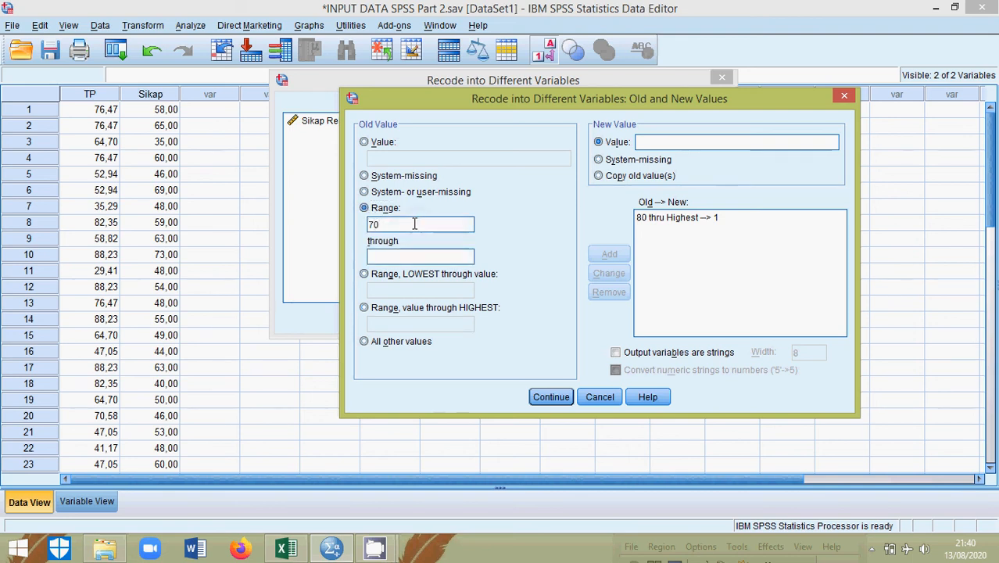
pyautogui.write('79,99')
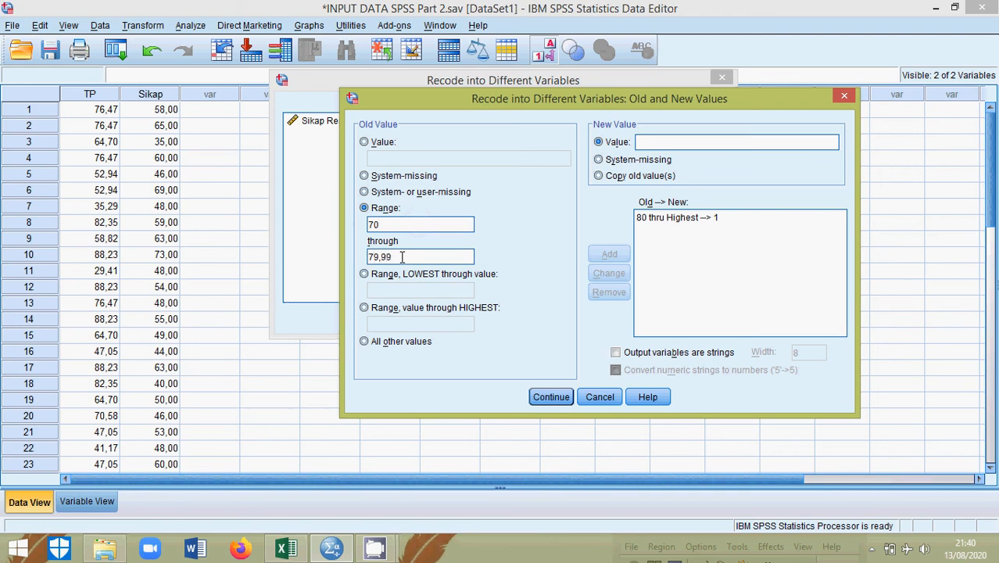
pyautogui.click(648, 142)
pyautogui.write('2')
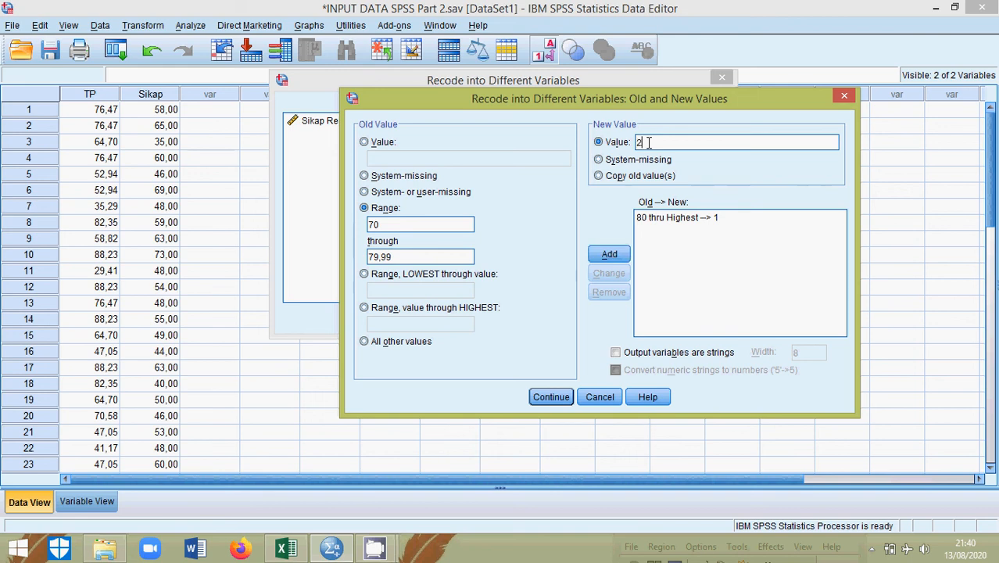
pyautogui.click(608, 255)
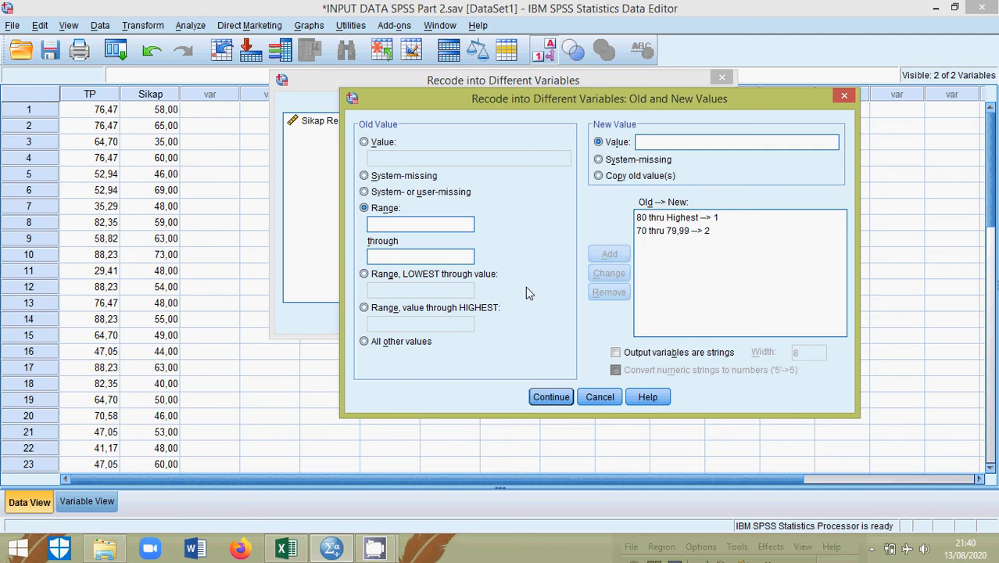
# Add a recode rule turning lowest through 69,99 into 3.
pyautogui.click(419, 274)
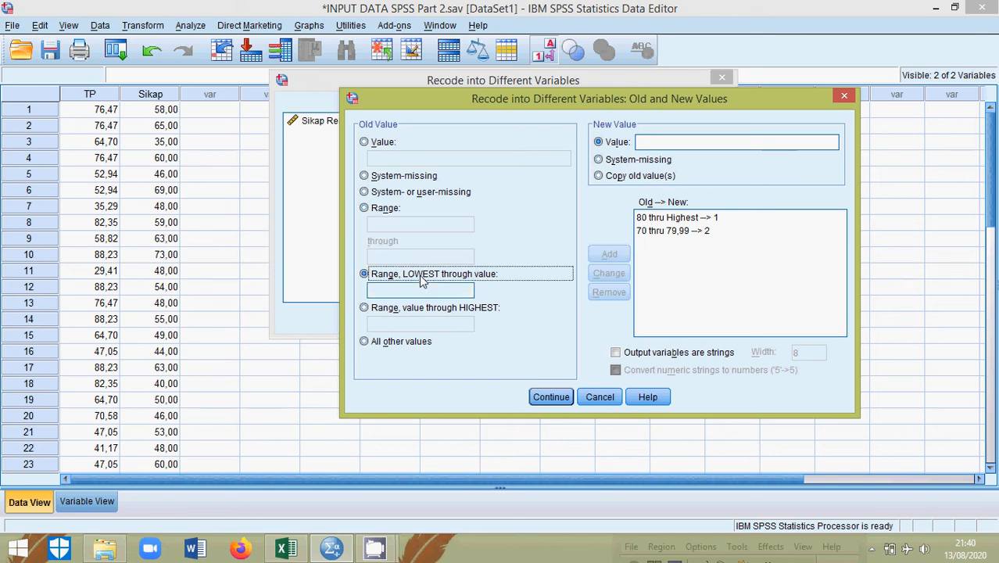
pyautogui.click(421, 291)
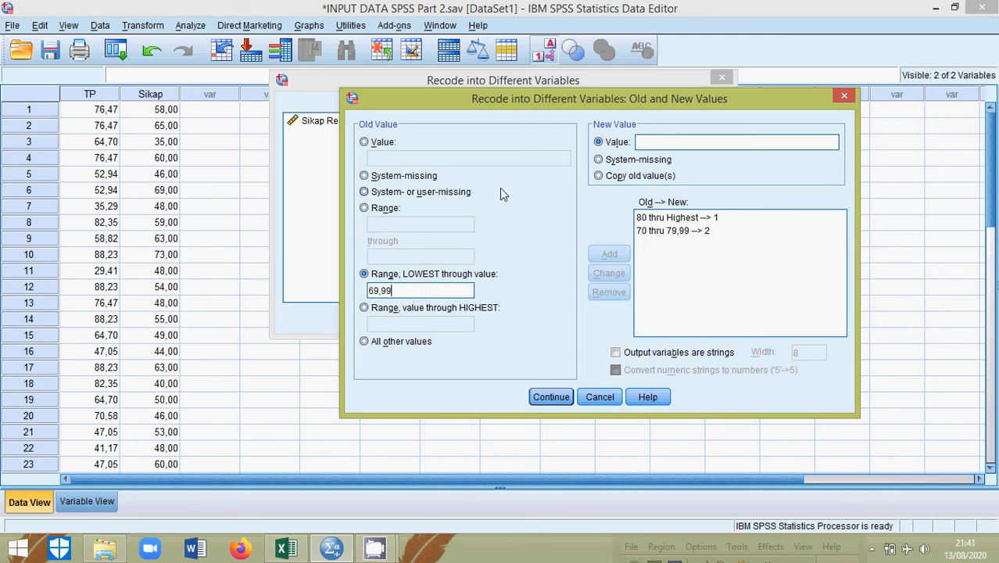
pyautogui.write('3')
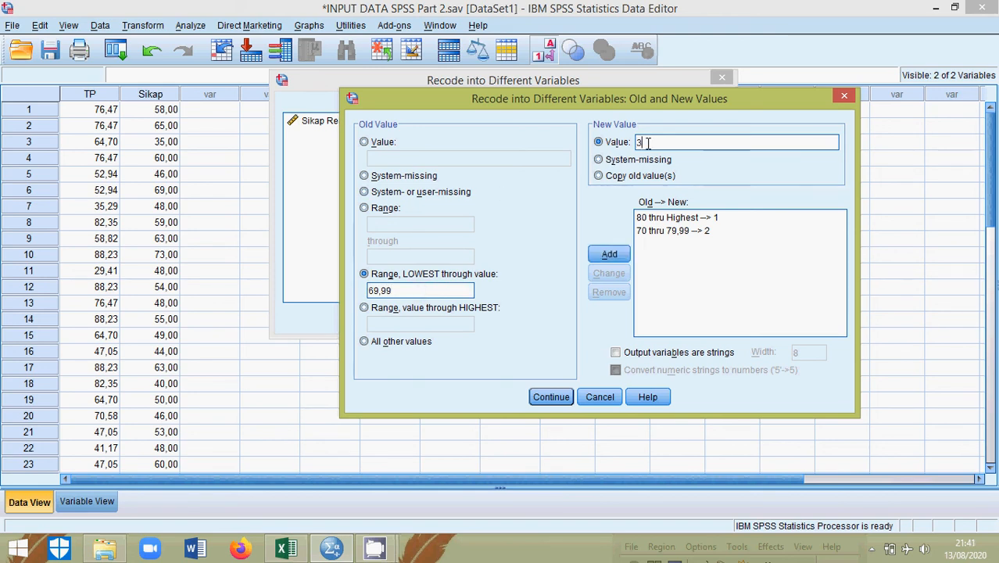
pyautogui.click(621, 255)
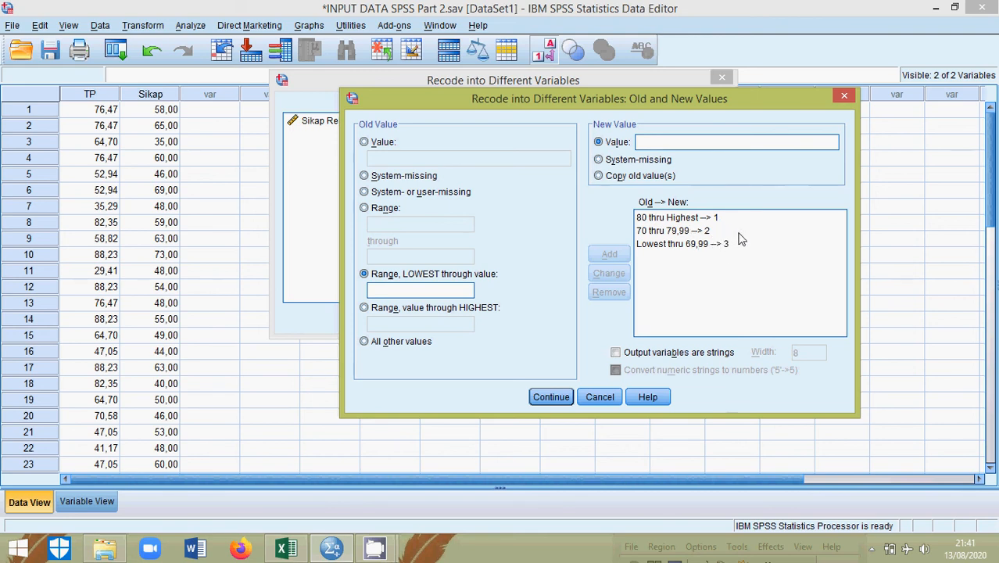
pyautogui.click(717, 219)
# Accept the recode rules, assign TPK as the output variable for TP and run the recode.
pyautogui.click(545, 403)
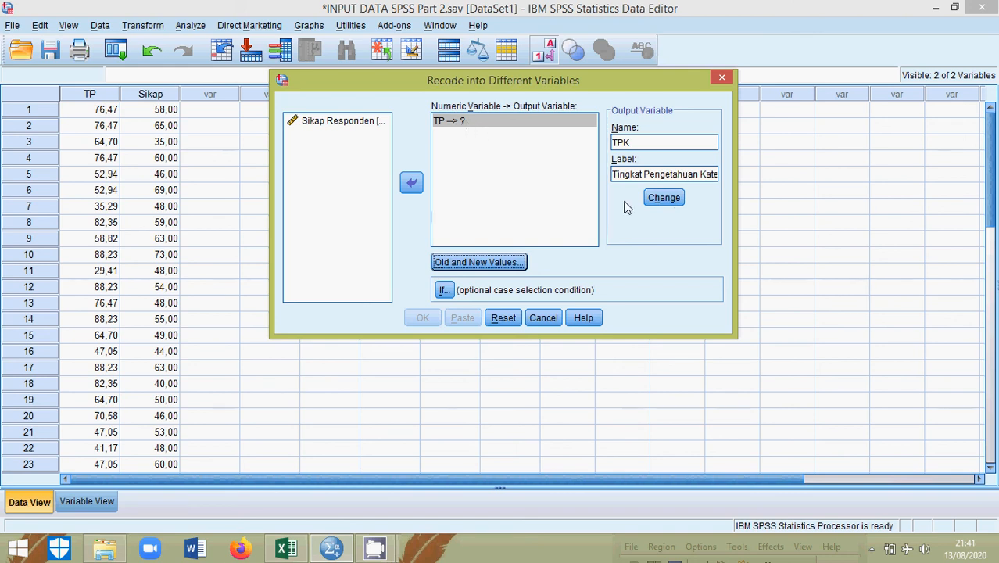
pyautogui.click(665, 199)
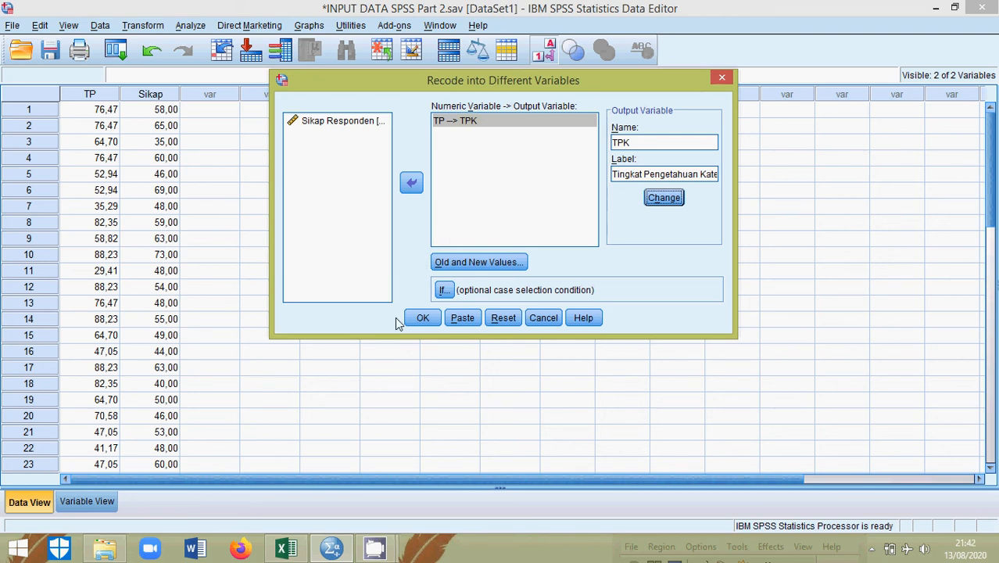
pyautogui.click(422, 317)
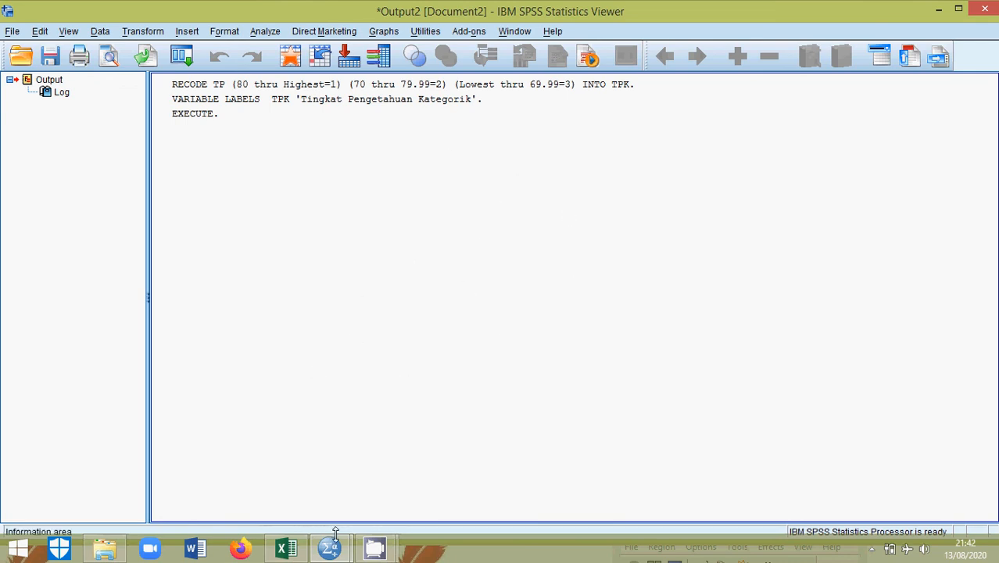
# Return to the Data Editor and check the TPK codes of cases 8, 4 and 3 against their TP scores.
pyautogui.moveTo(341, 552)
pyautogui.click(263, 469)
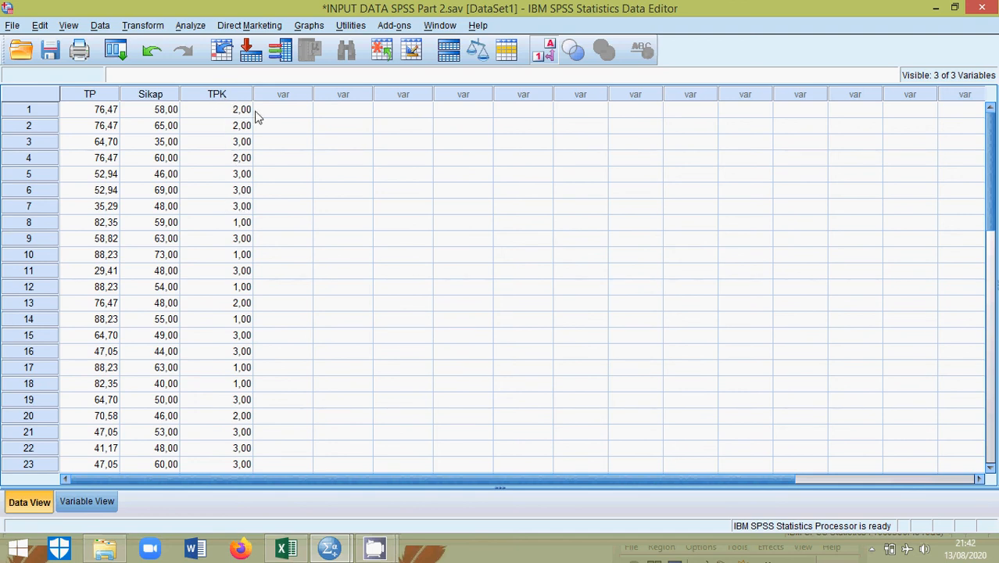
pyautogui.click(239, 226)
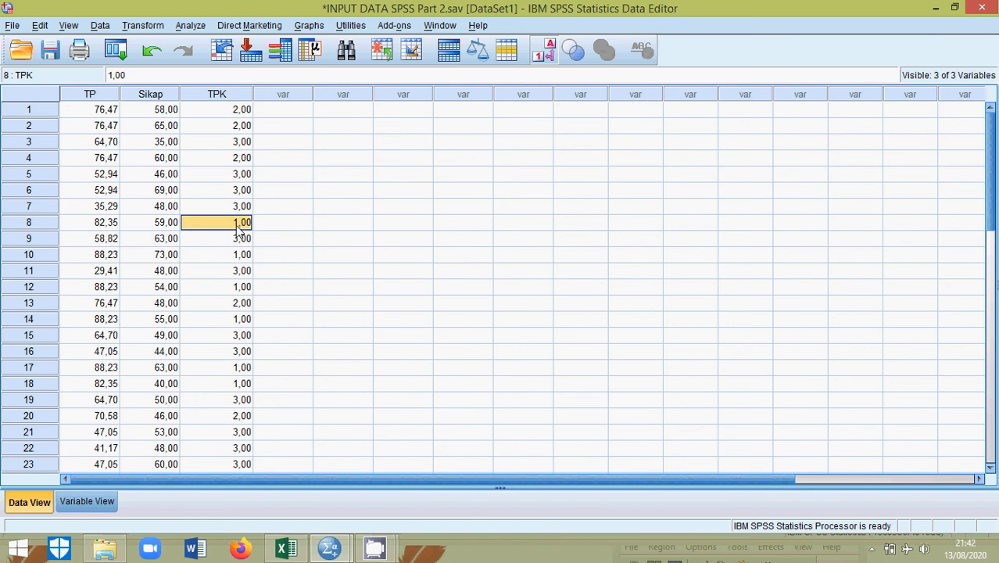
pyautogui.click(238, 159)
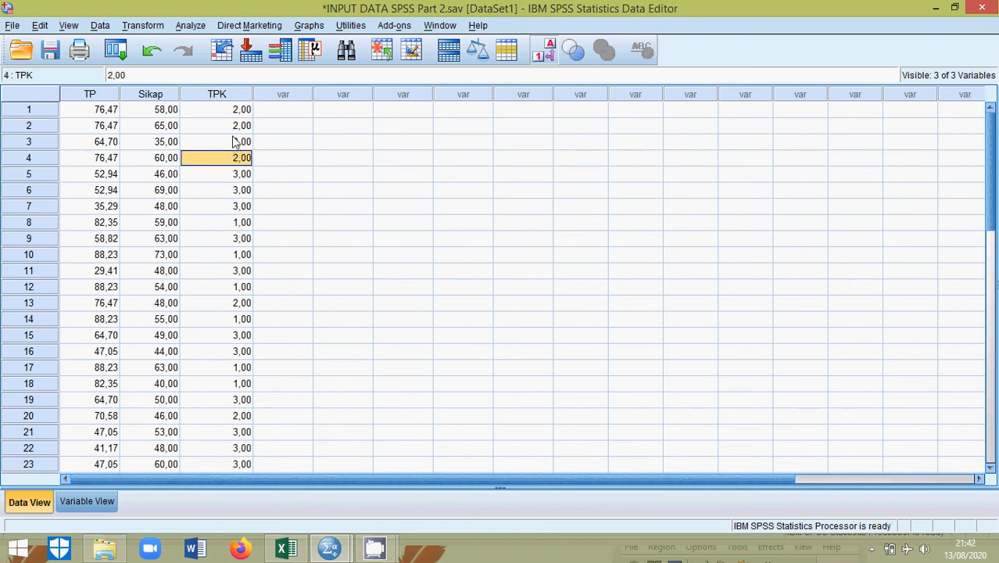
pyautogui.click(237, 143)
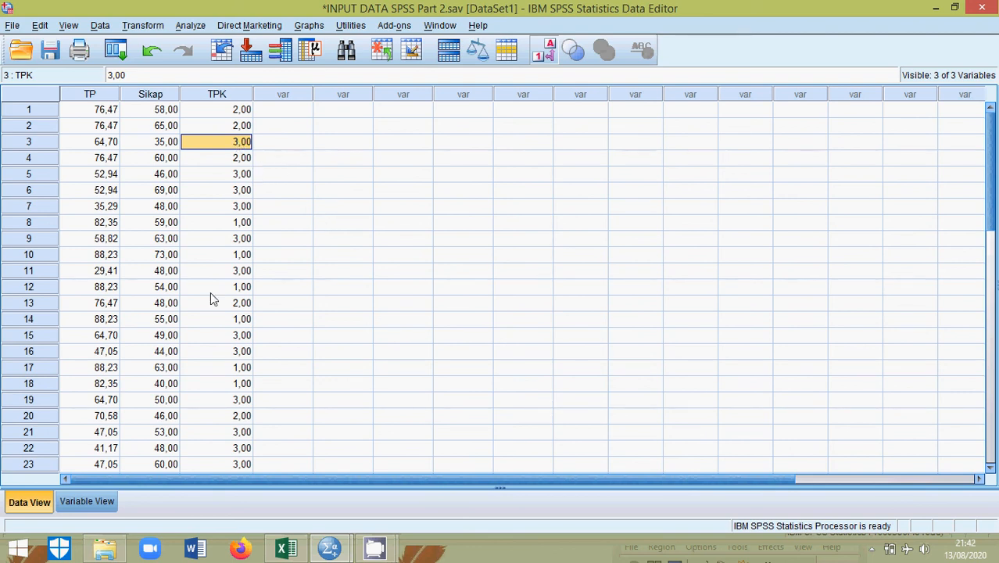
# Open the value labels of variable TPK and add the label Tinggi for value 1.
pyautogui.click(89, 502)
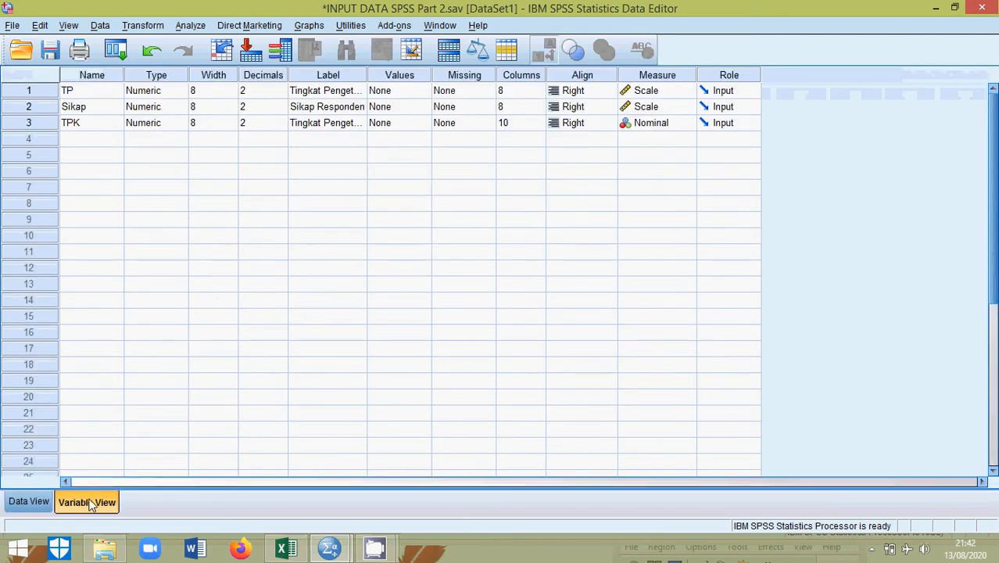
pyautogui.click(43, 126)
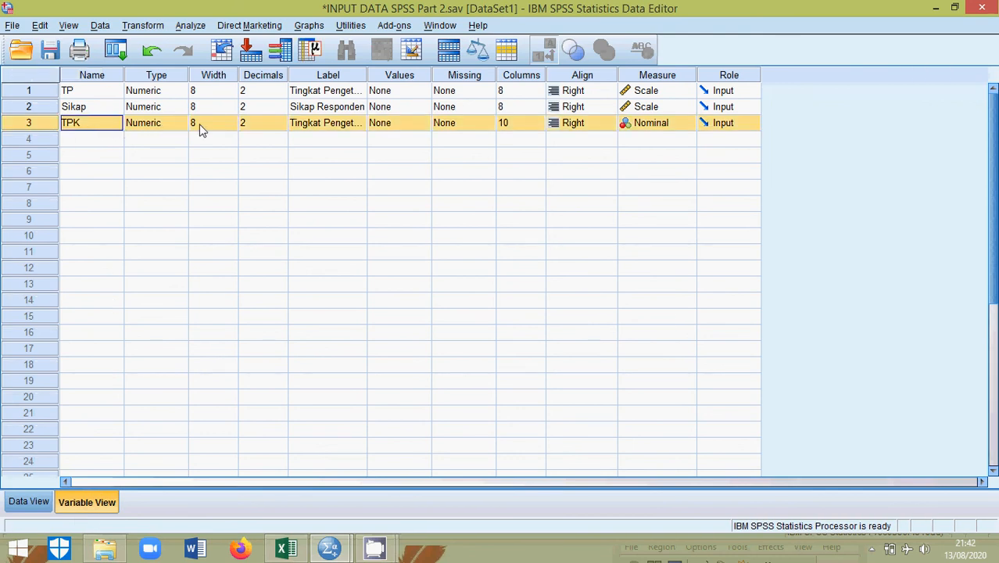
pyautogui.click(428, 125)
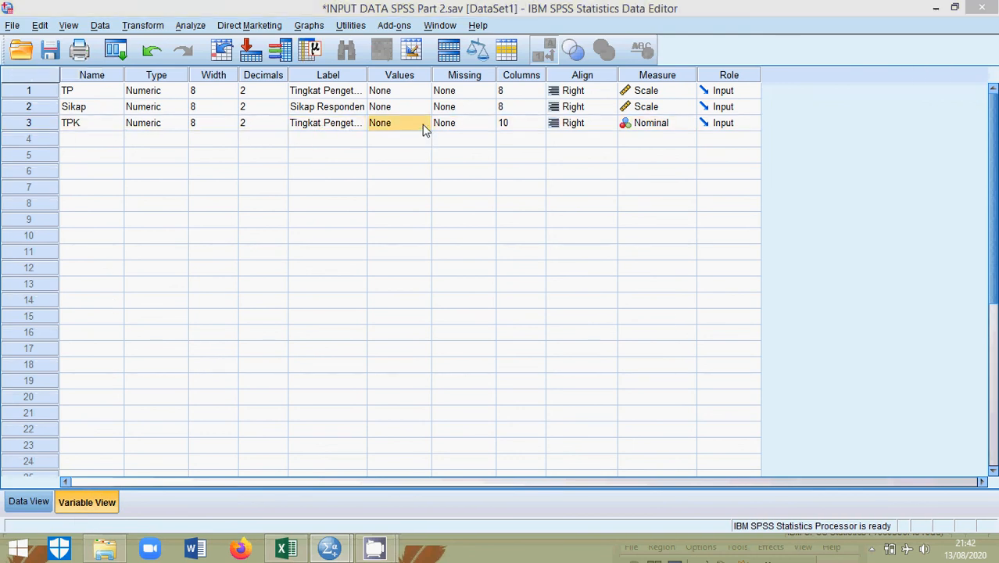
pyautogui.click(425, 124)
pyautogui.click(662, 171)
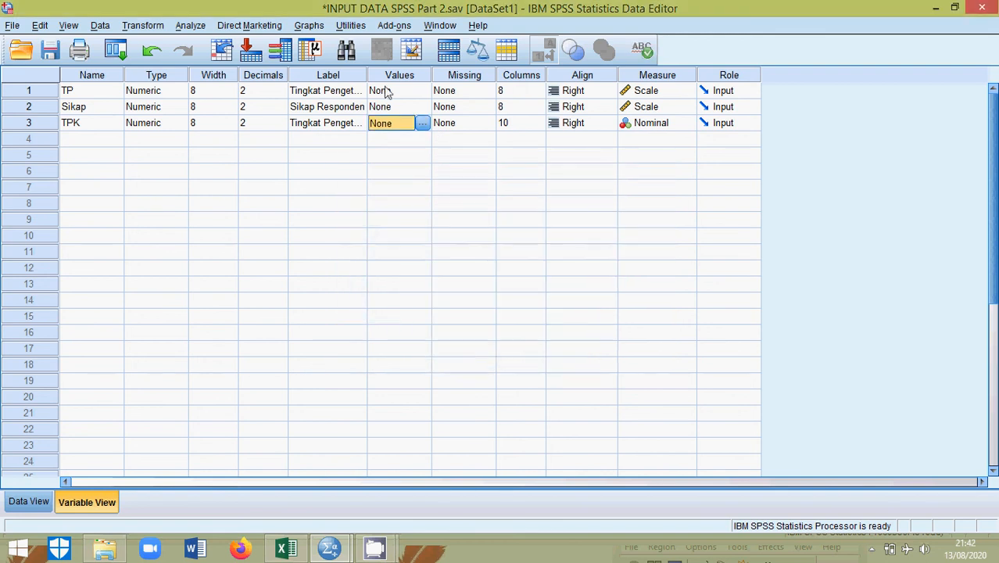
pyautogui.click(422, 130)
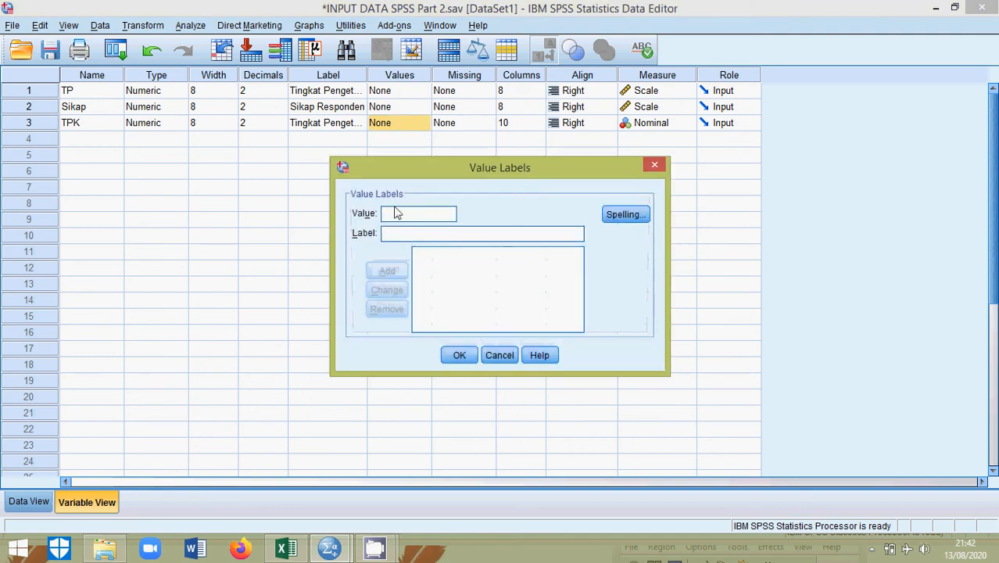
pyautogui.click(407, 218)
pyautogui.write('1,00 = "')
pyautogui.write('Tingg')
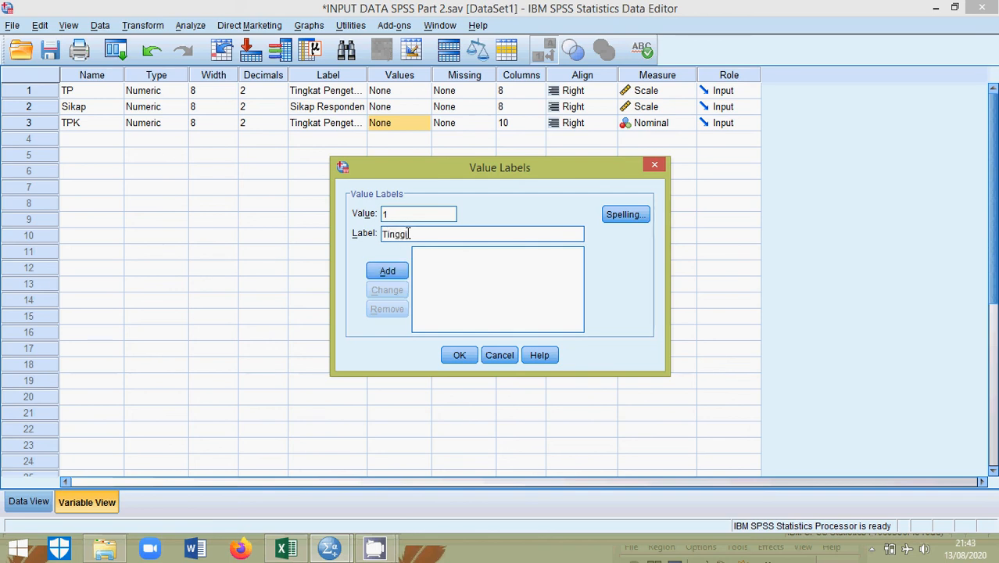
pyautogui.write('i')
pyautogui.click(386, 271)
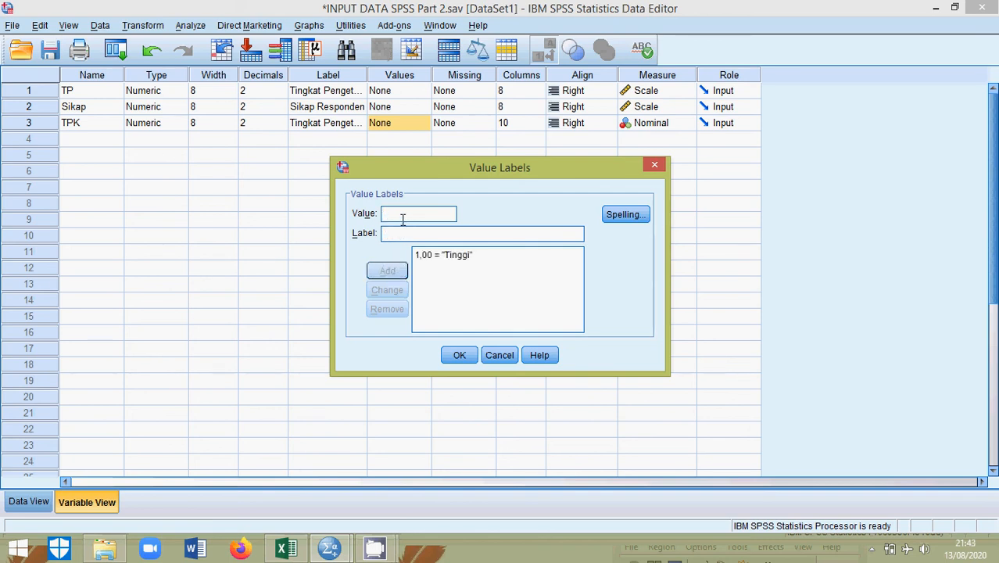
# Add a value label for 2 and correct its text from Rendah to Sedang.
pyautogui.write('Rendah')
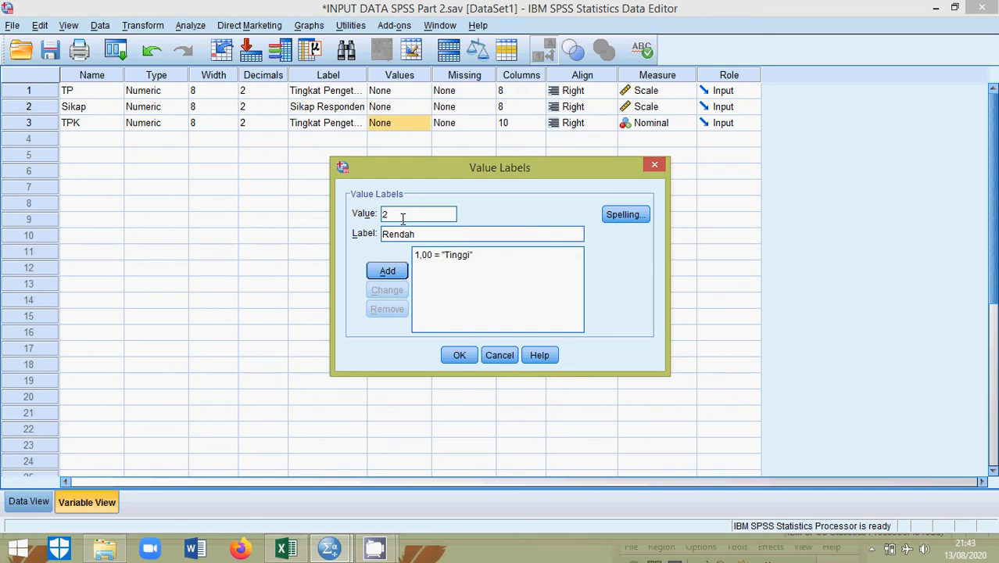
pyautogui.click(397, 270)
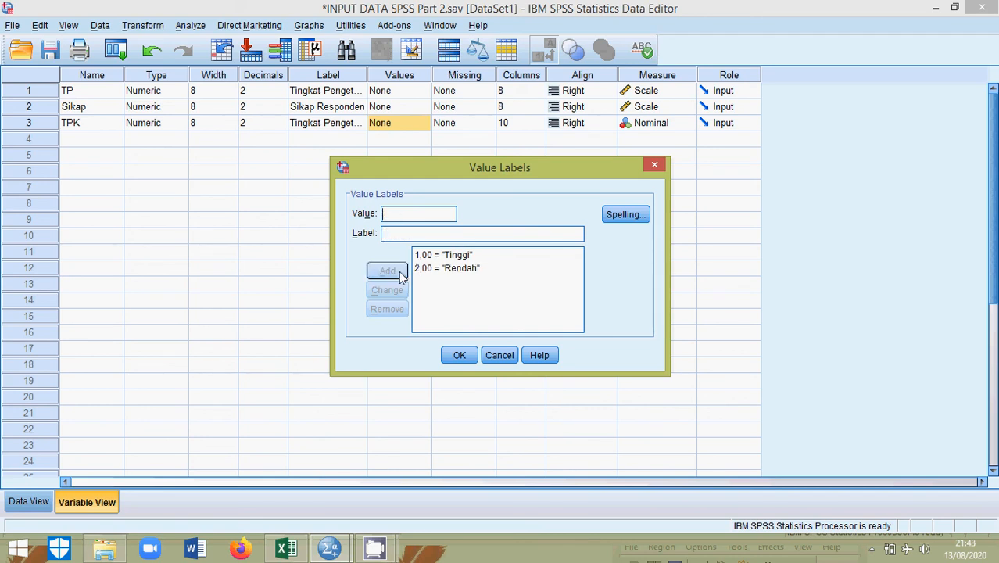
pyautogui.write('3')
pyautogui.click(428, 268)
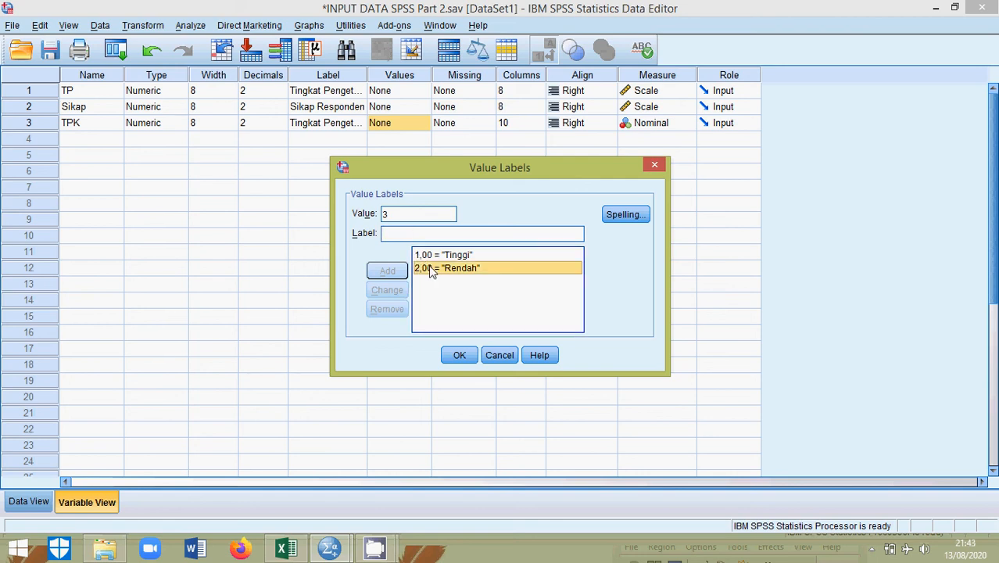
pyautogui.click(420, 234)
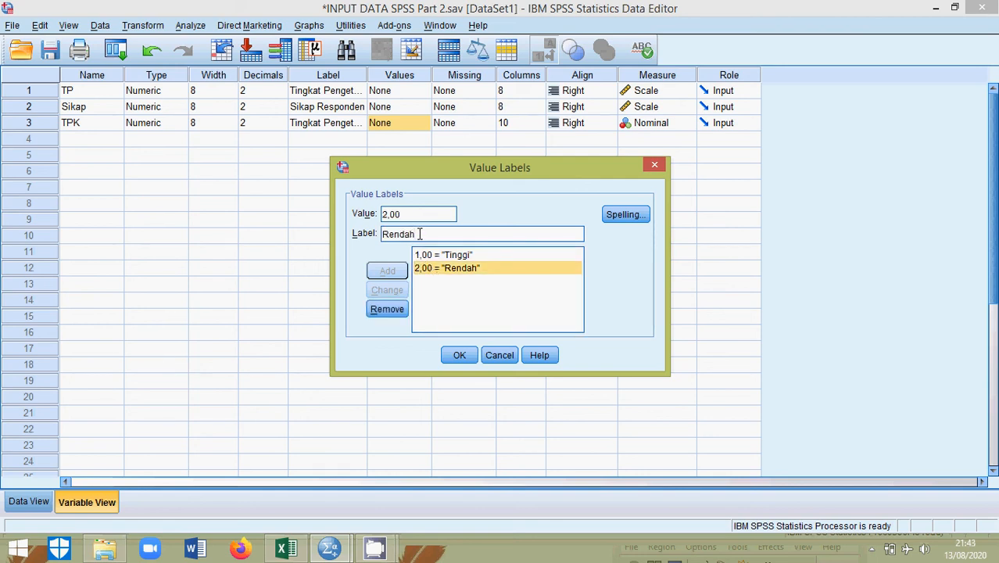
pyautogui.moveTo(424, 234); pyautogui.dragTo(346, 236)
pyautogui.write('Sedang')
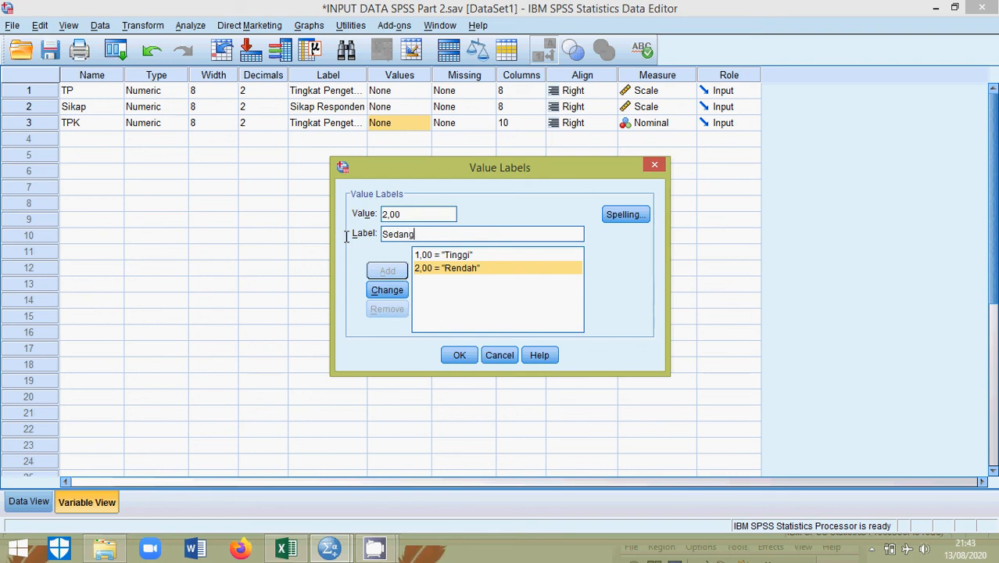
pyautogui.click(385, 289)
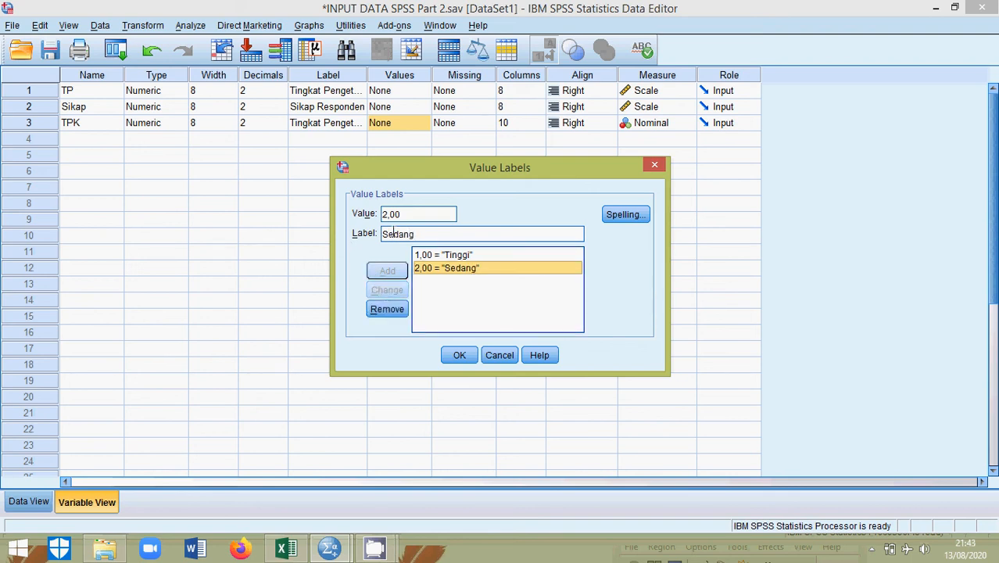
# Add the label Rendah for value 3 and accept the TPK value labels.
pyautogui.moveTo(412, 214); pyautogui.dragTo(353, 217)
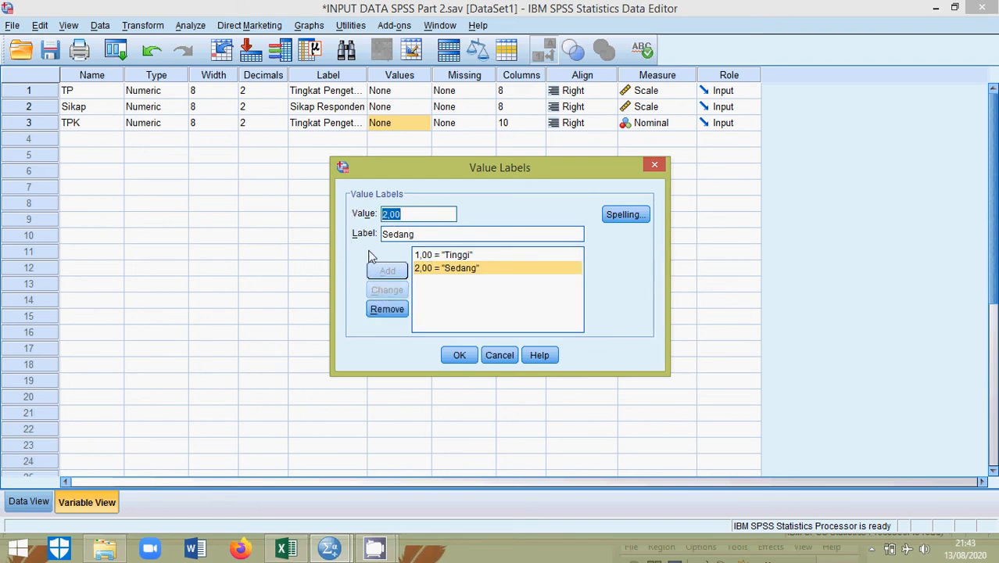
pyautogui.write('3')
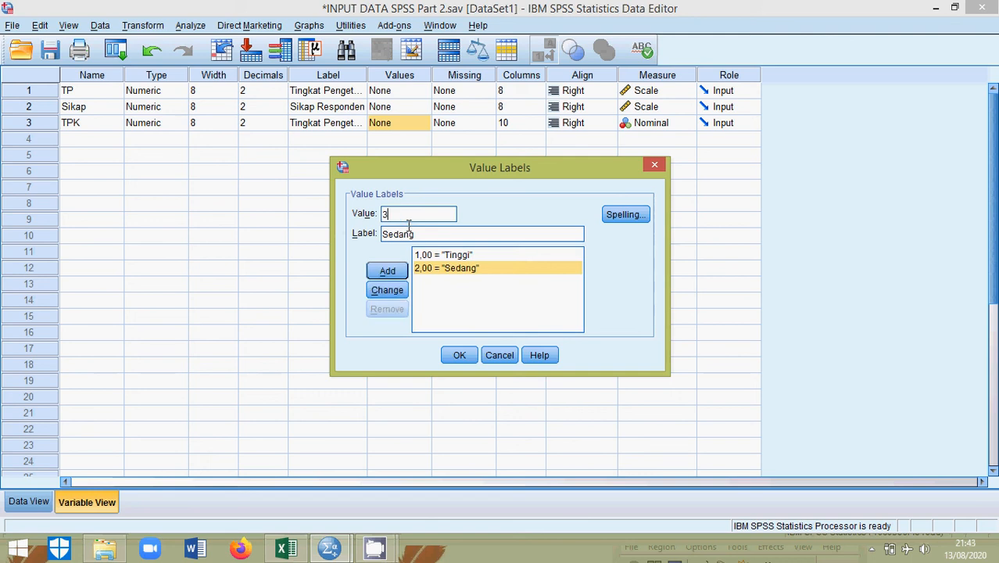
pyautogui.moveTo(419, 234); pyautogui.dragTo(359, 227)
pyautogui.write('Rendah')
pyautogui.click(387, 270)
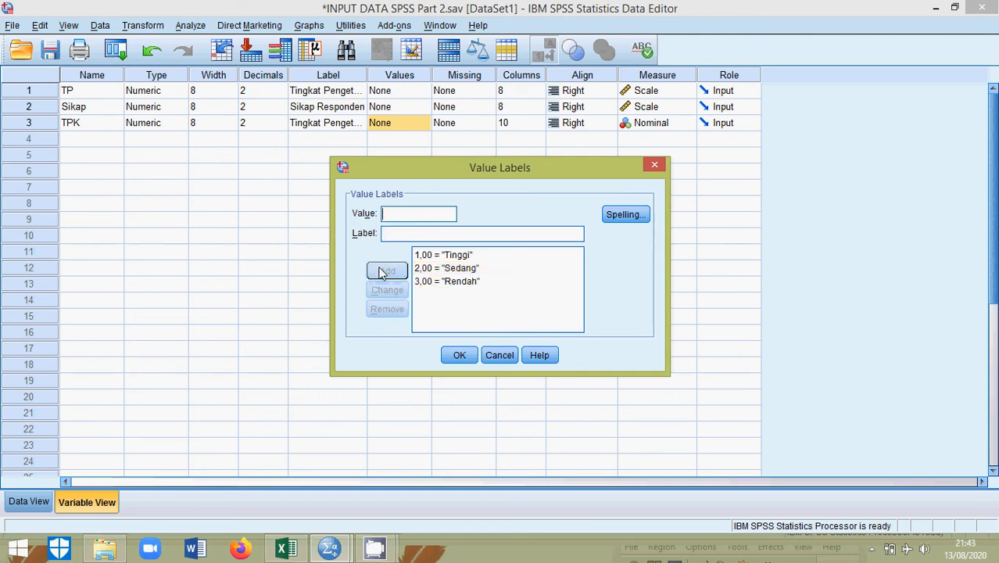
pyautogui.click(458, 355)
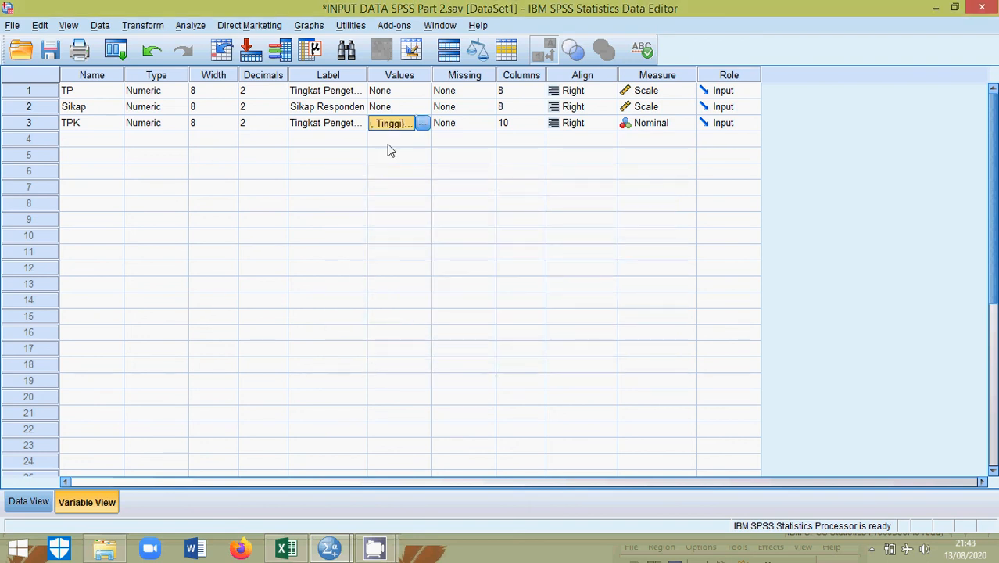
# Set the decimals of TPK to 0 and return to the case data.
pyautogui.click(273, 131)
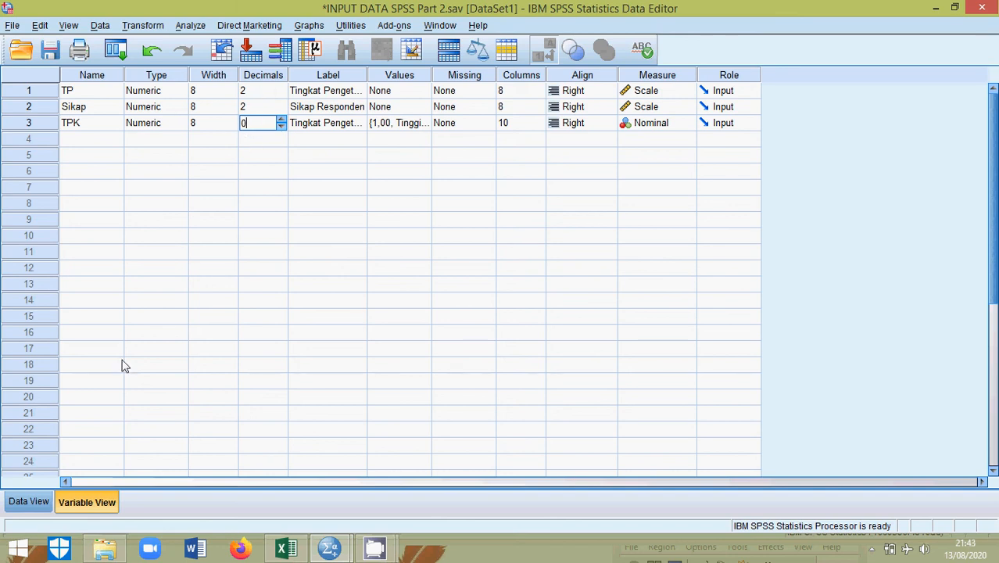
pyautogui.click(30, 503)
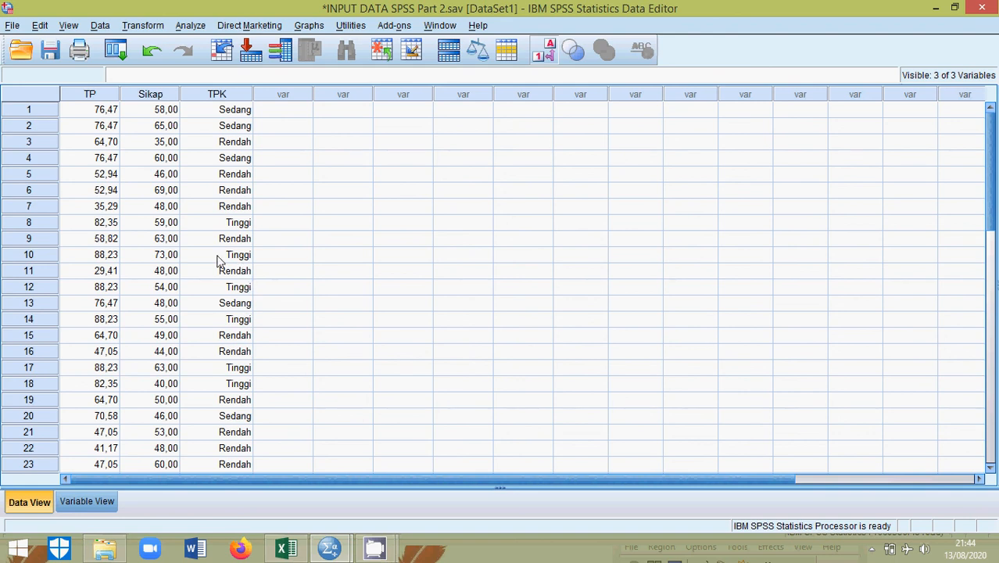
# Toggle the value label display to compare TPK's numeric codes with its category labels, ending with the labels shown.
pyautogui.click(543, 50)
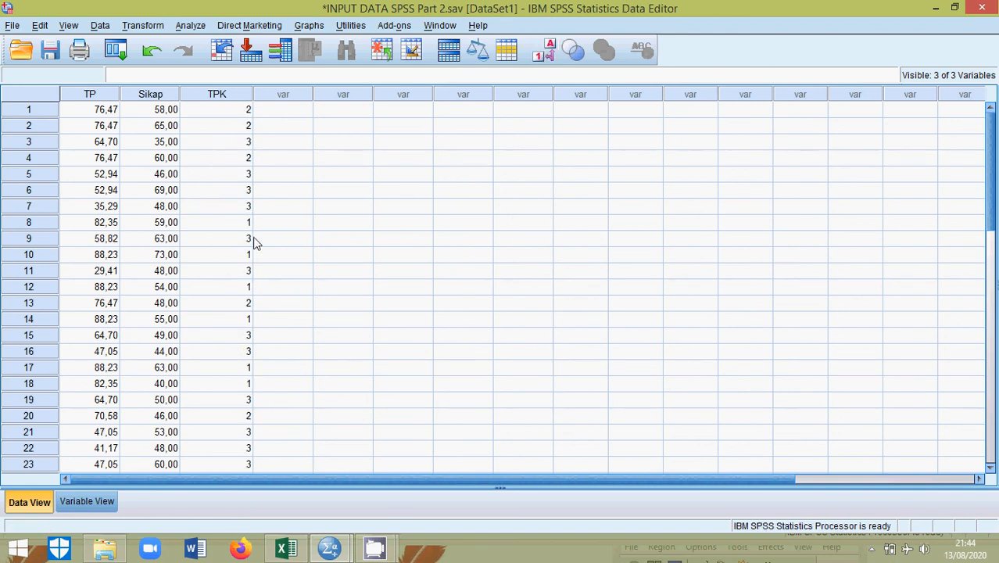
pyautogui.click(550, 53)
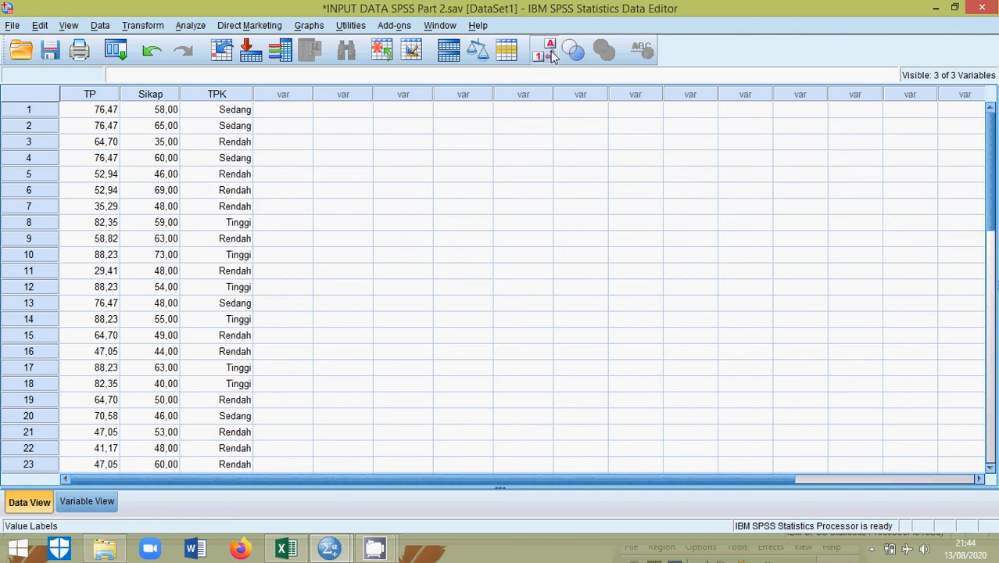
pyautogui.click(550, 53)
pyautogui.click(550, 53)
pyautogui.click(550, 53)
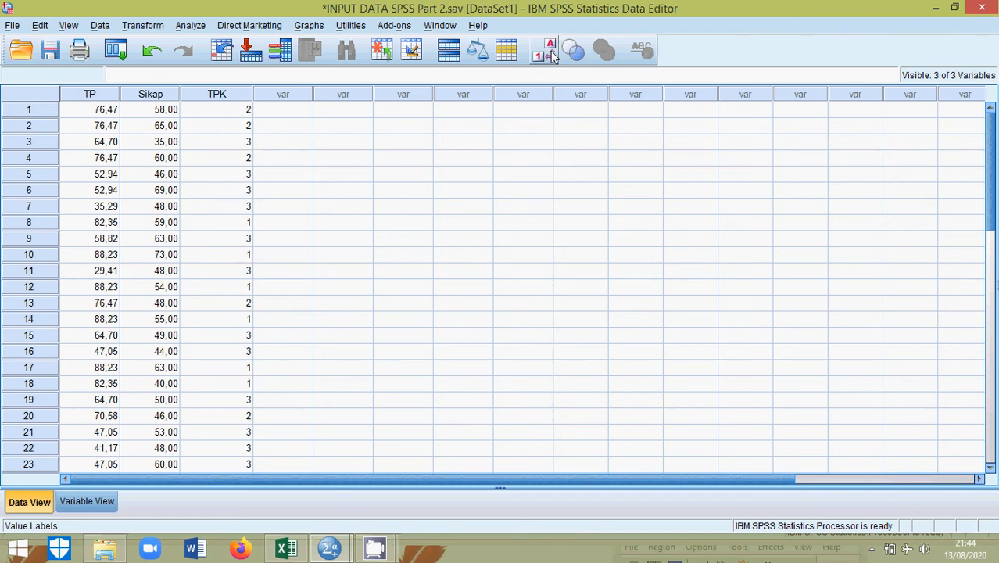
pyautogui.click(550, 53)
pyautogui.click(550, 53)
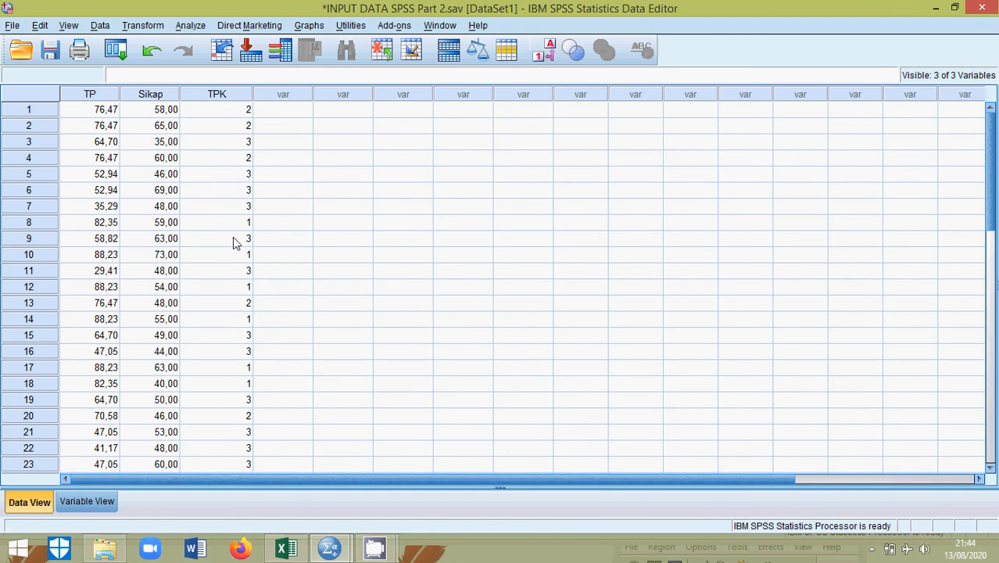
pyautogui.click(550, 53)
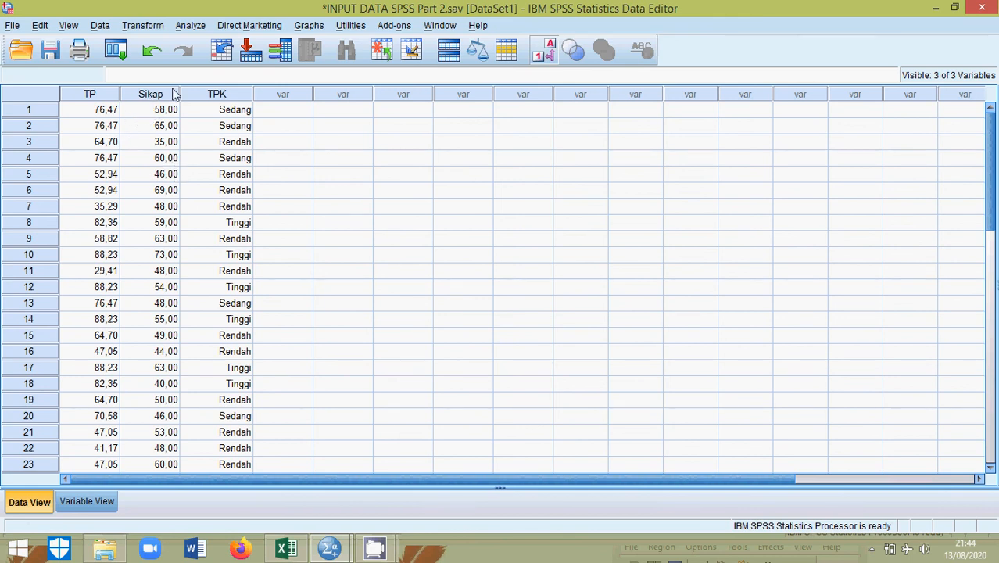
# Start a recode into different variables and replace TP with Sikap Responden as the input variable.
pyautogui.click(144, 28)
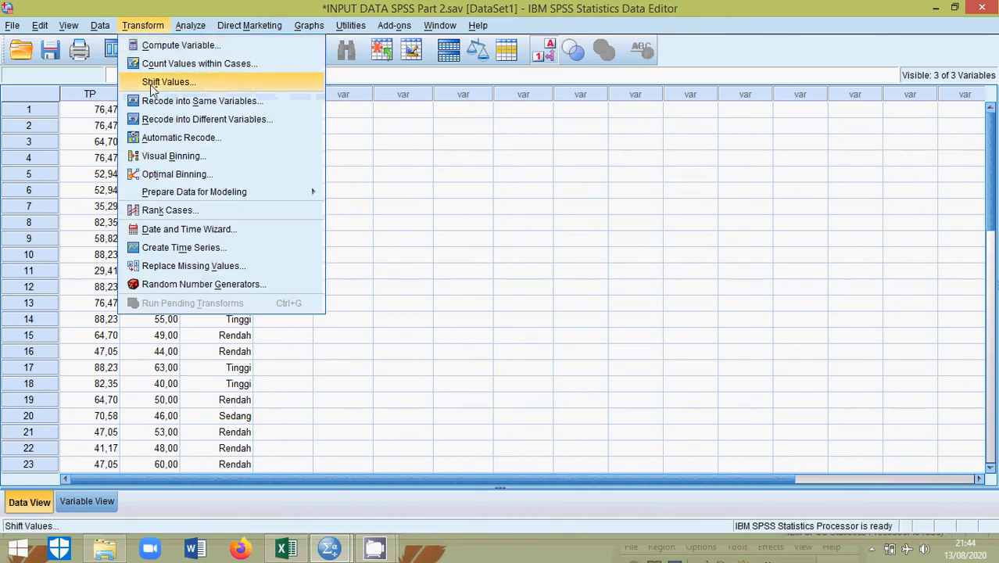
pyautogui.click(274, 129)
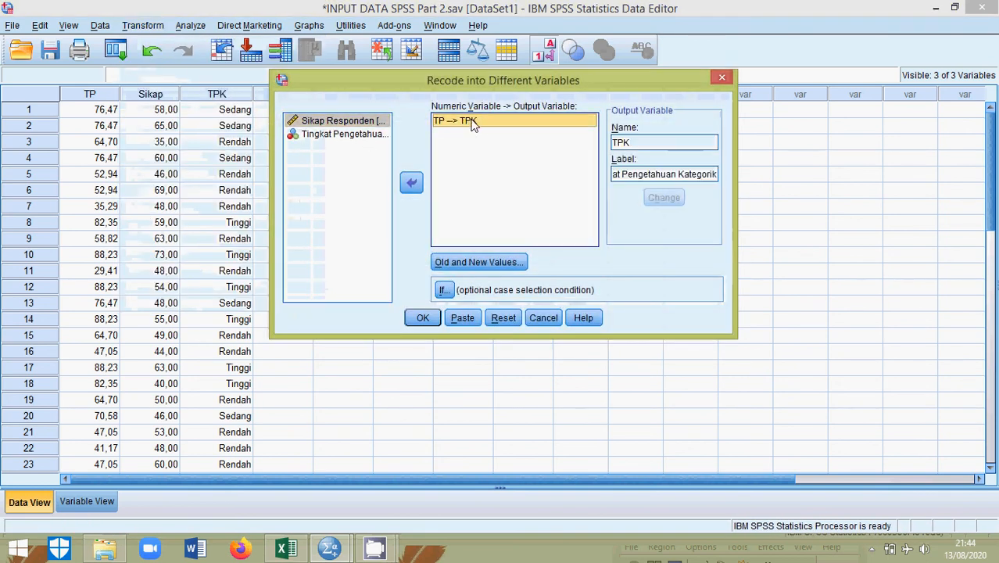
pyautogui.click(412, 186)
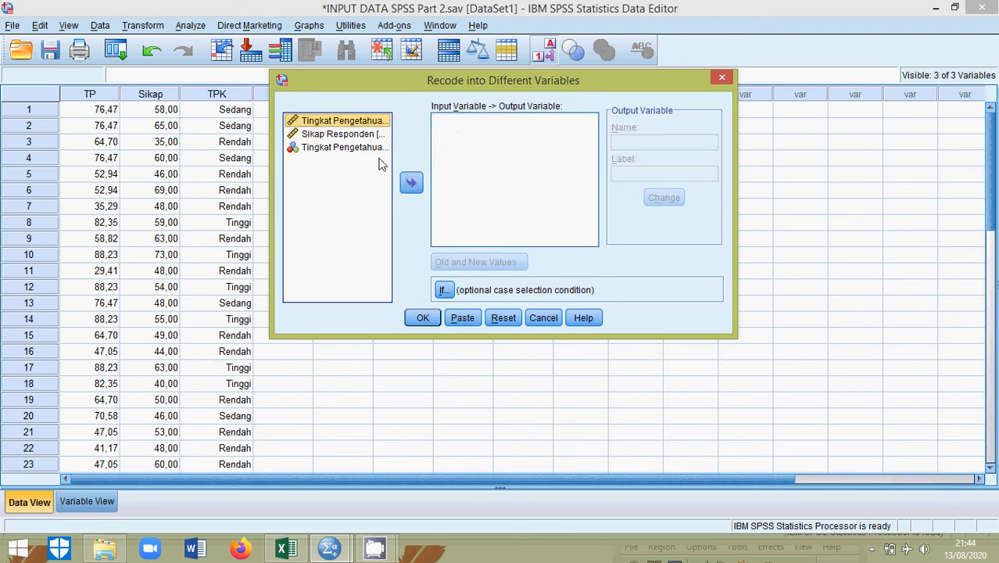
pyautogui.click(347, 135)
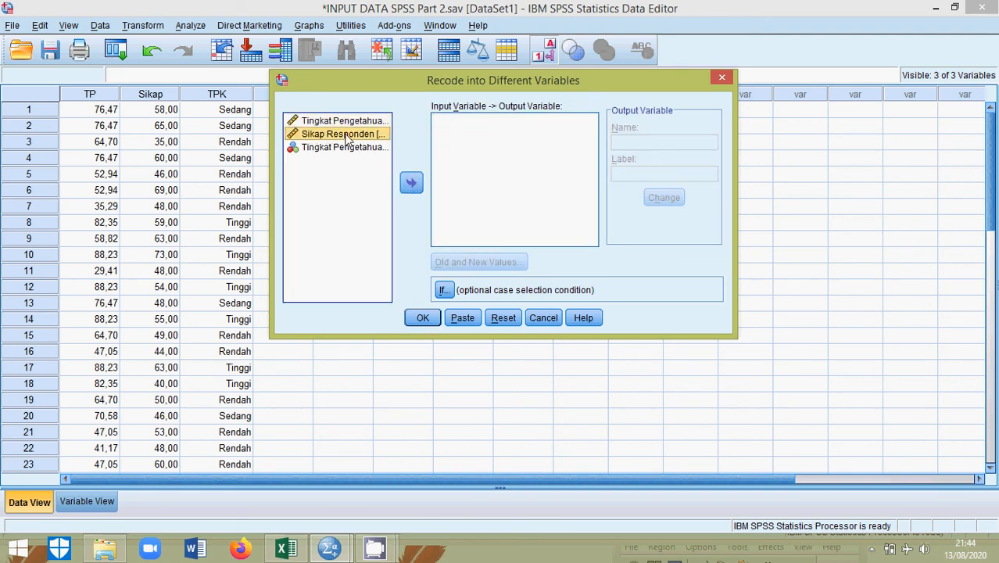
pyautogui.click(411, 182)
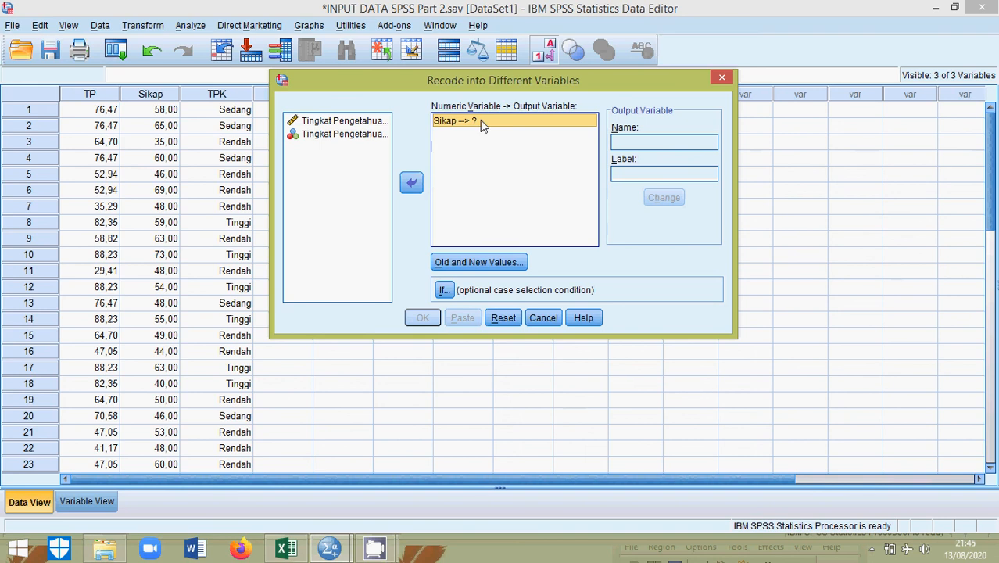
# Name the output variable Sikap_Kat and label it Sikap Kategorik.
pyautogui.click(629, 144)
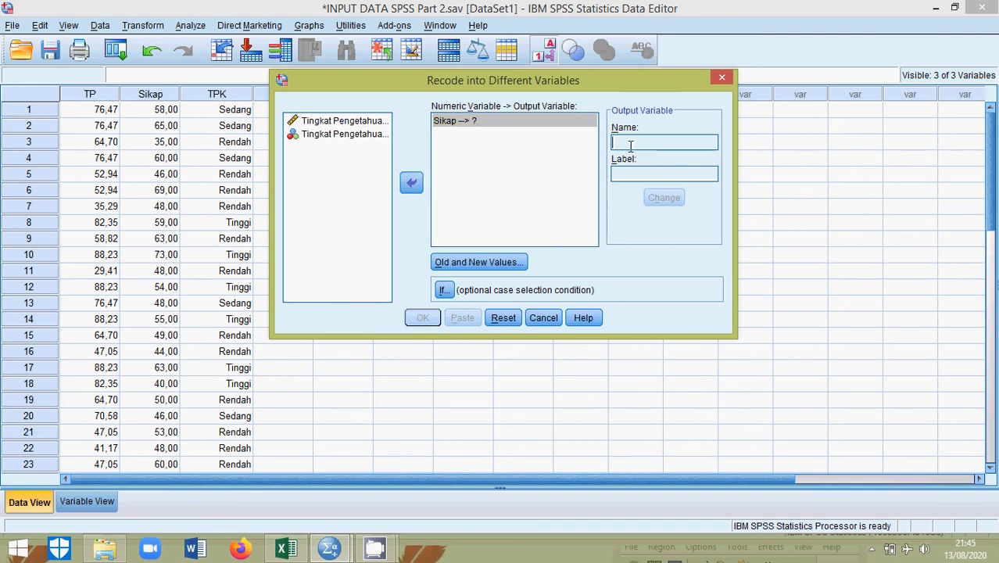
pyautogui.write('Sikap_')
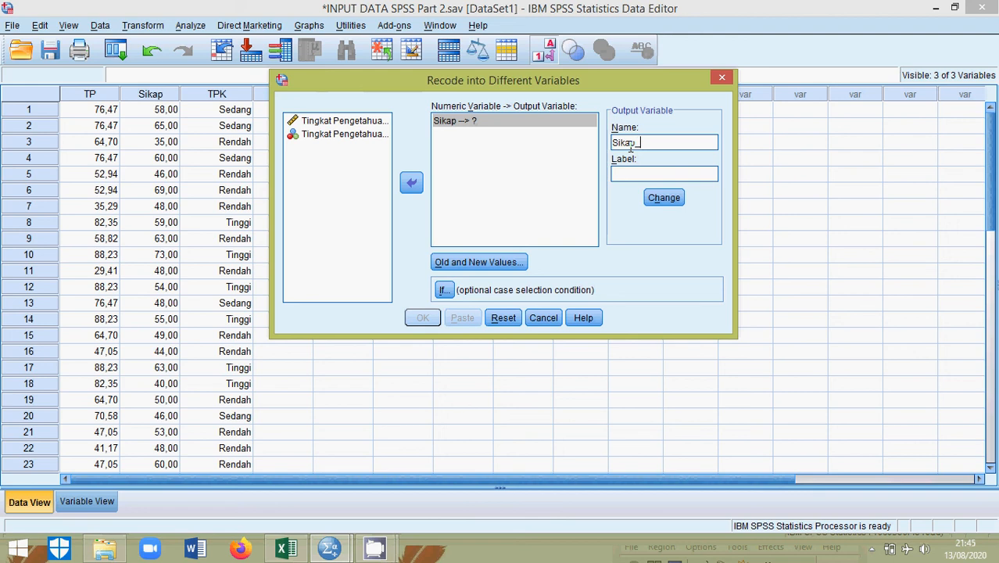
pyautogui.write('Kat')
pyautogui.write('Sika')
pyautogui.write('p Katego')
pyautogui.write('ro')
pyautogui.press('BackSpace')
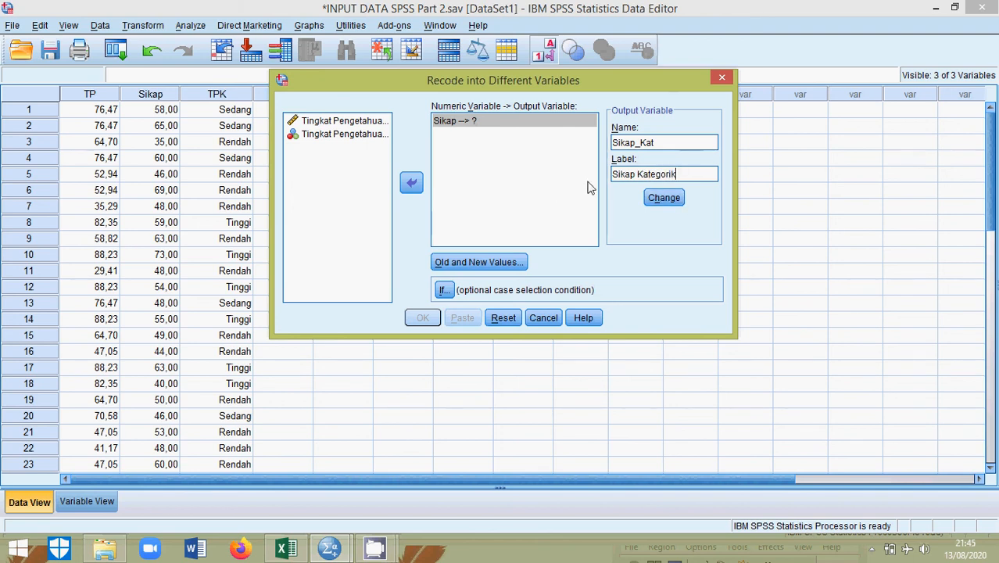
# Remove the three recode rules left over from the TP recode from the old and new values list.
pyautogui.click(479, 264)
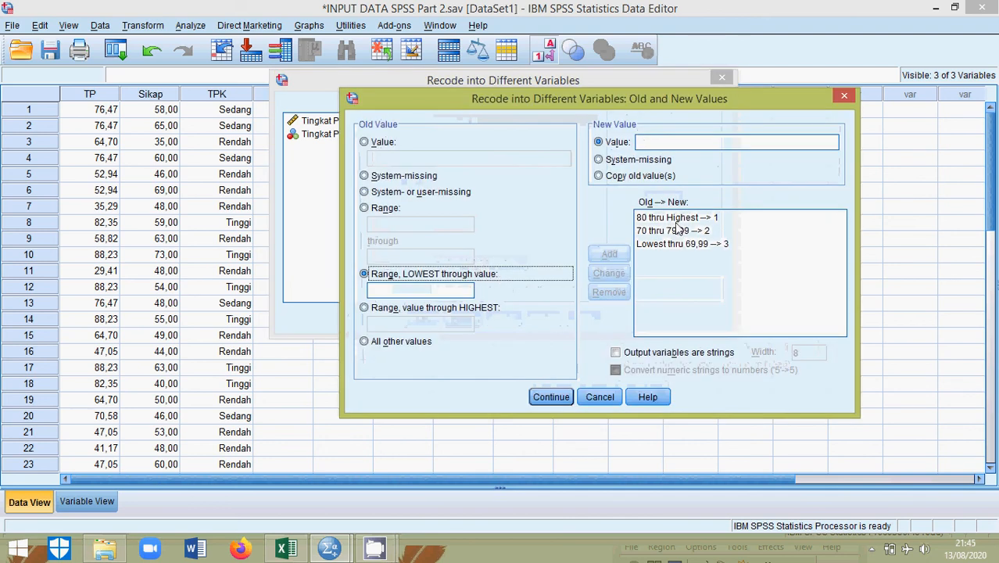
pyautogui.click(677, 219)
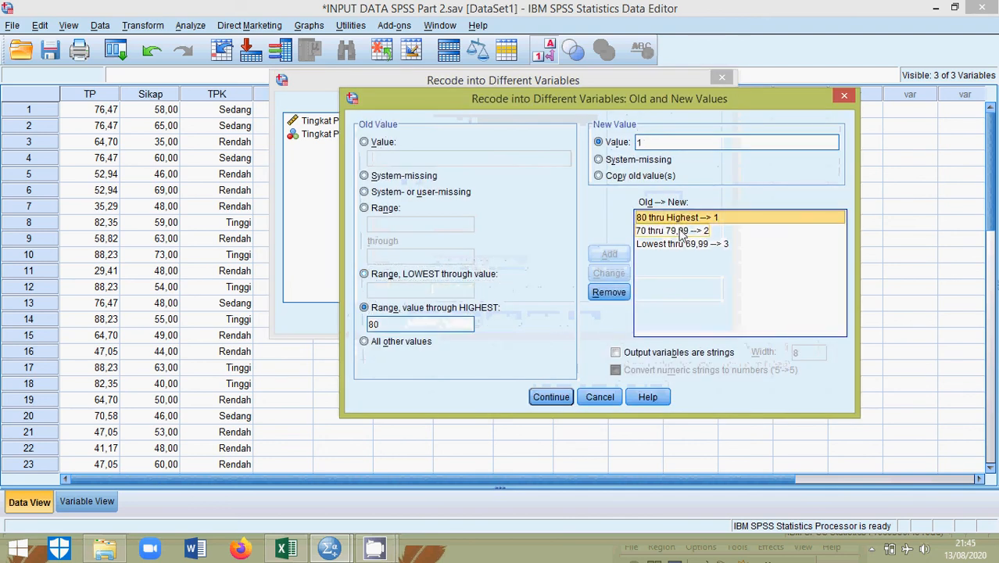
pyautogui.click(611, 293)
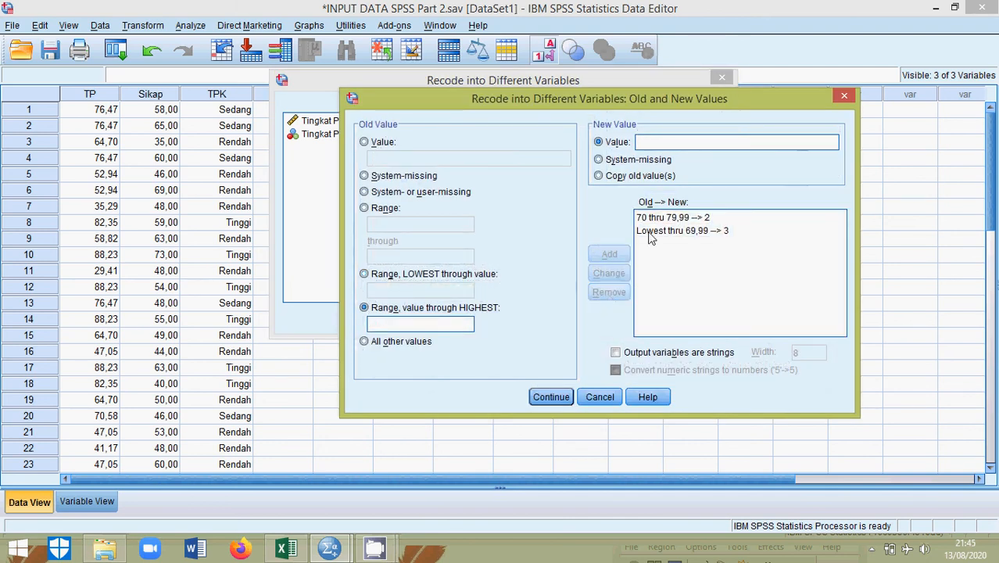
pyautogui.click(651, 219)
pyautogui.click(609, 291)
pyautogui.click(663, 219)
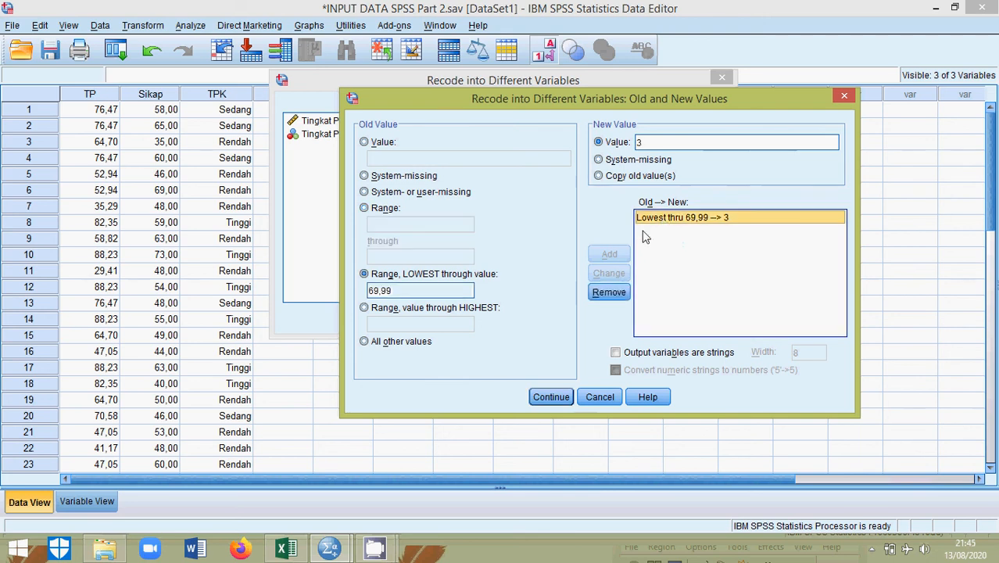
pyautogui.click(609, 292)
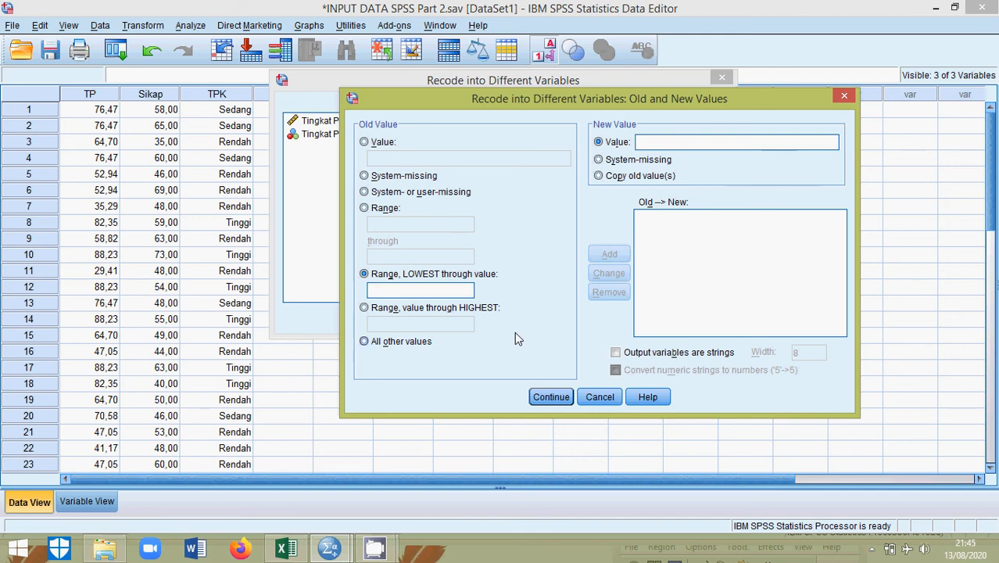
# Add a recode rule that turns Sikap values from 70 through highest into 1.
pyautogui.click(480, 308)
pyautogui.click(461, 320)
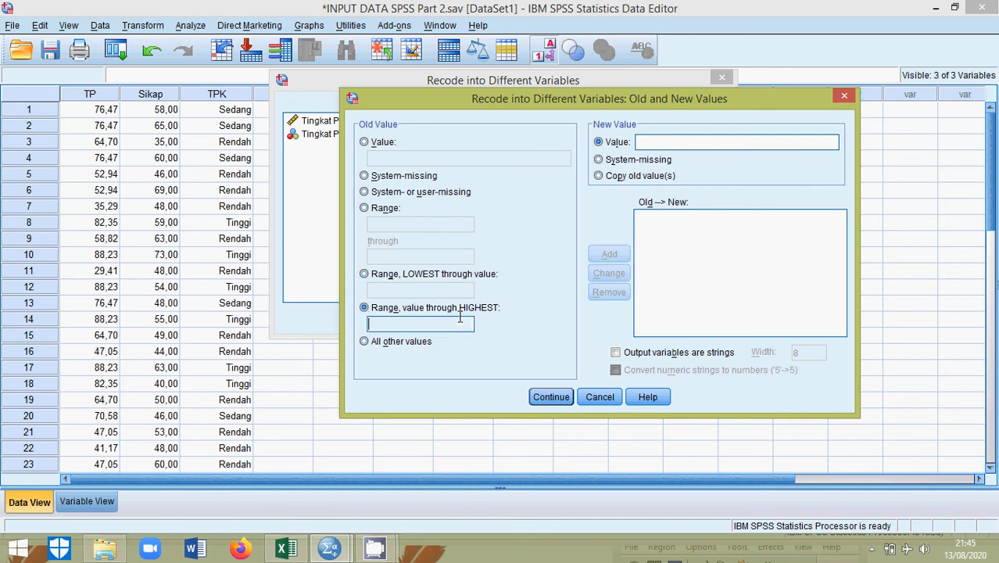
pyautogui.write('70')
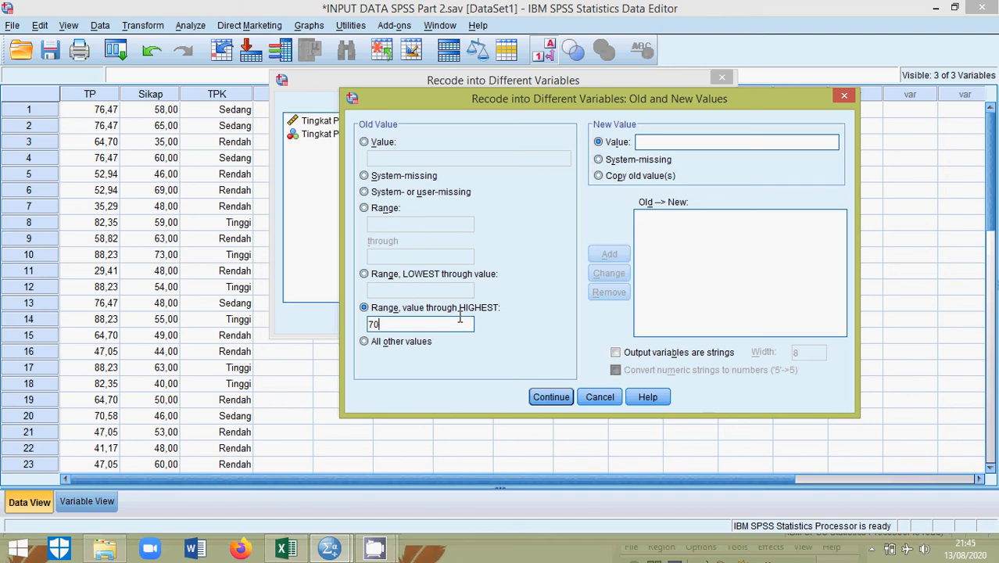
pyautogui.click(672, 143)
pyautogui.write('1')
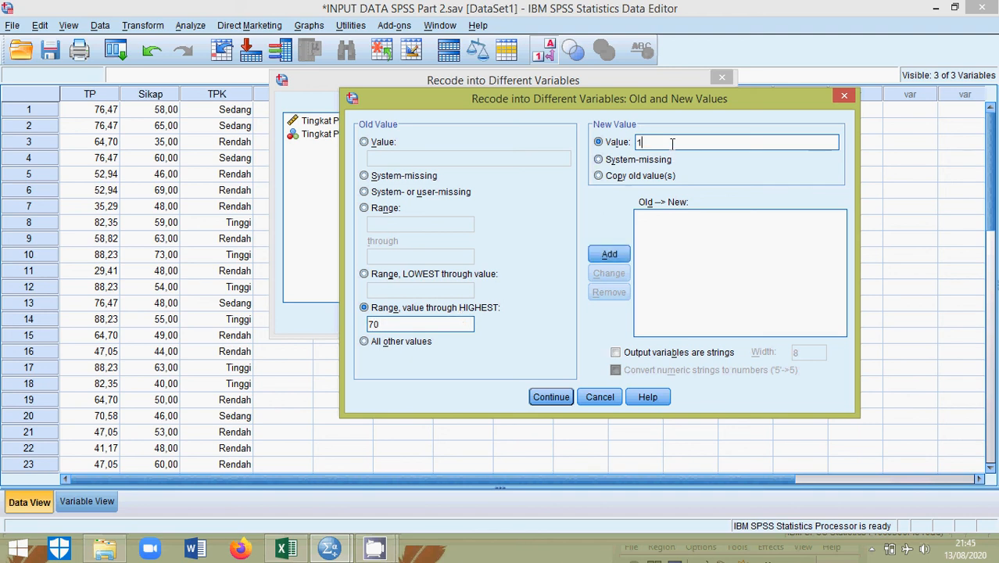
pyautogui.click(609, 255)
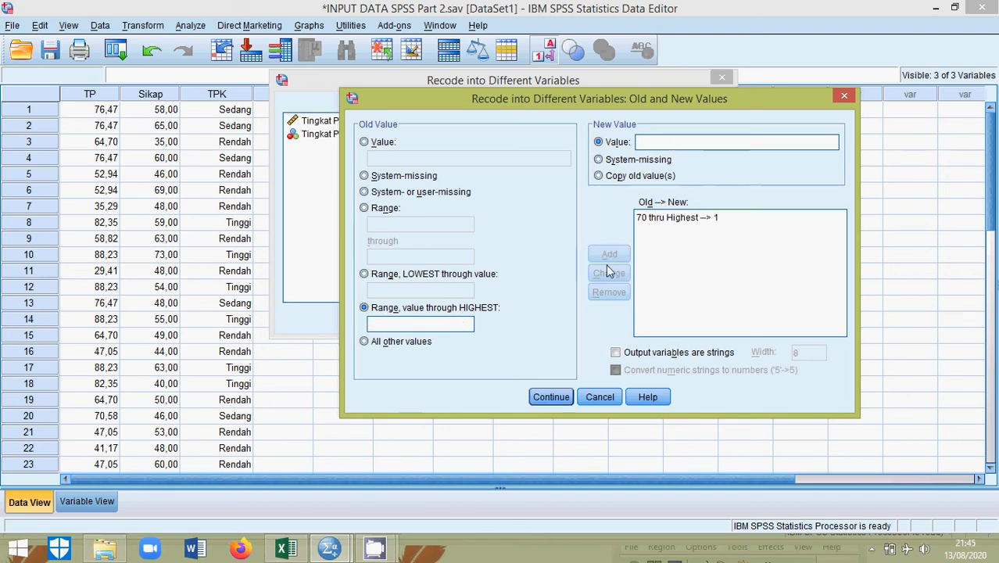
# Add a recode rule that turns the range 50 through 69,99 into 2.
pyautogui.click(386, 210)
pyautogui.click(389, 226)
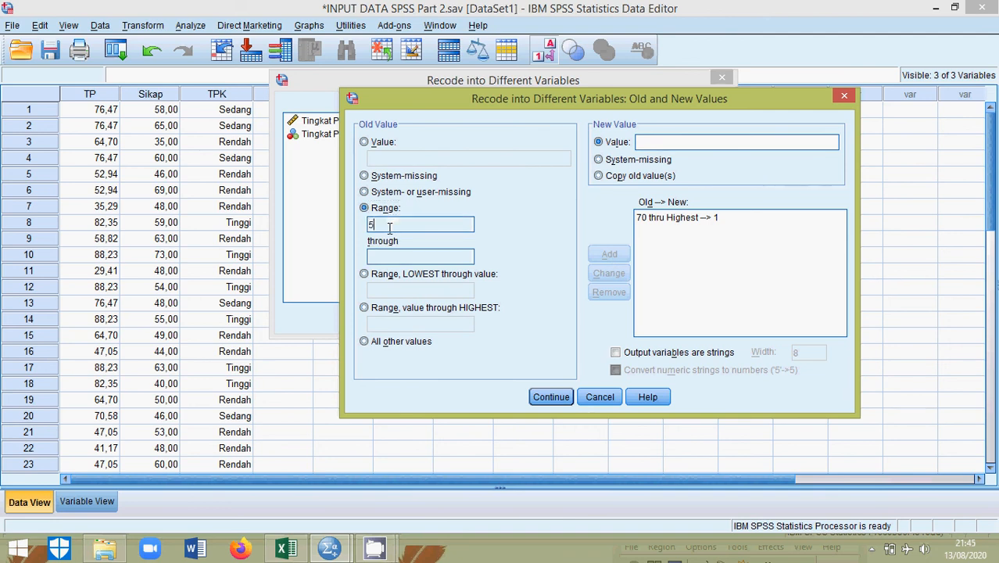
pyautogui.write('50')
pyautogui.write('69,99')
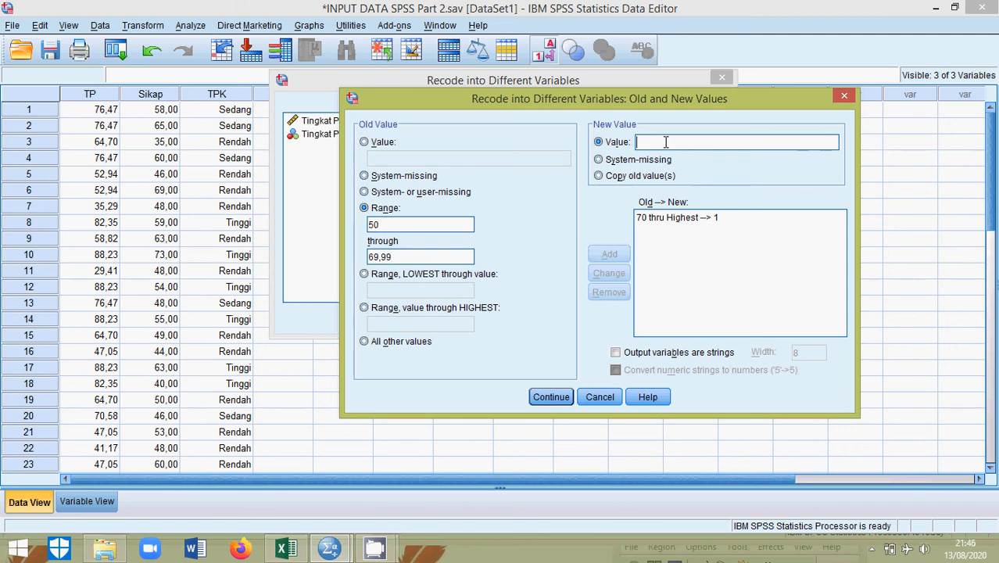
pyautogui.write('2')
pyautogui.click(608, 258)
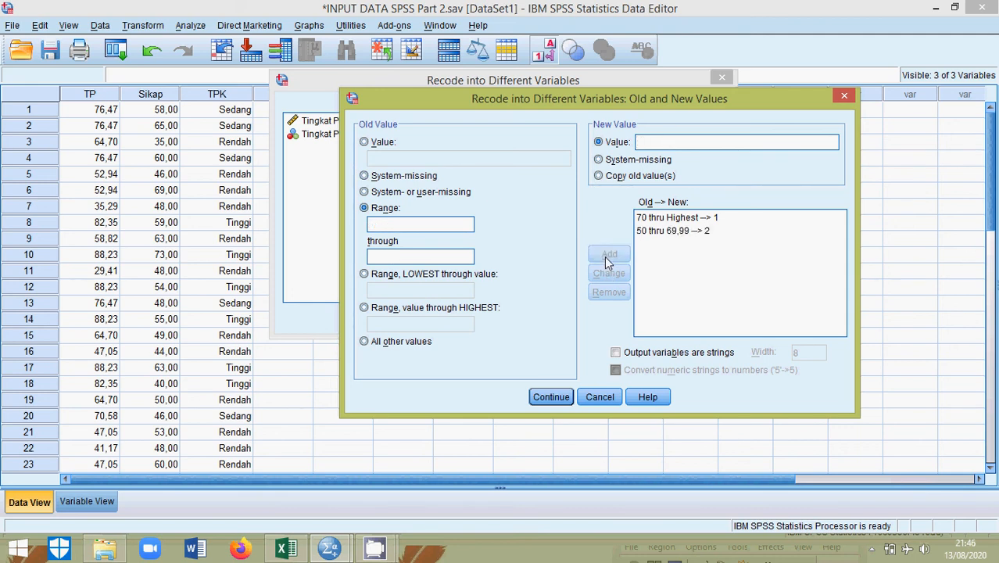
# Add a recode rule that turns values from lowest through 49,99 into 3.
pyautogui.click(391, 275)
pyautogui.click(416, 290)
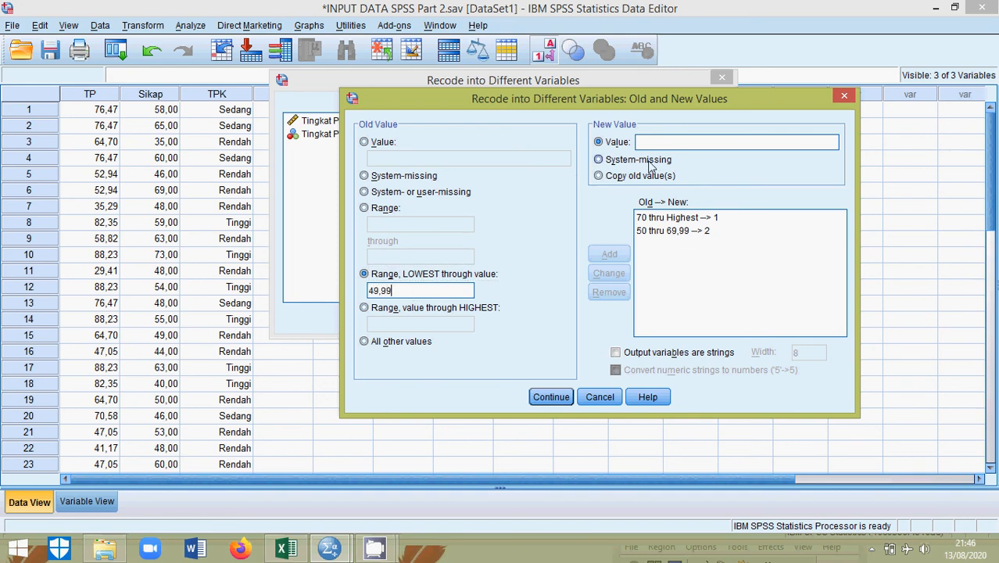
pyautogui.click(669, 142)
pyautogui.write('3')
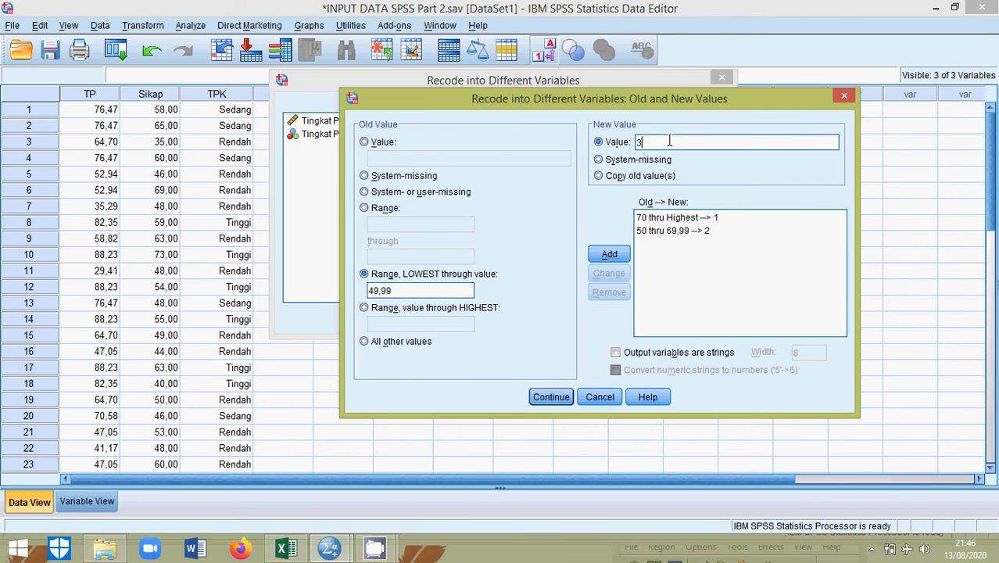
pyautogui.click(622, 260)
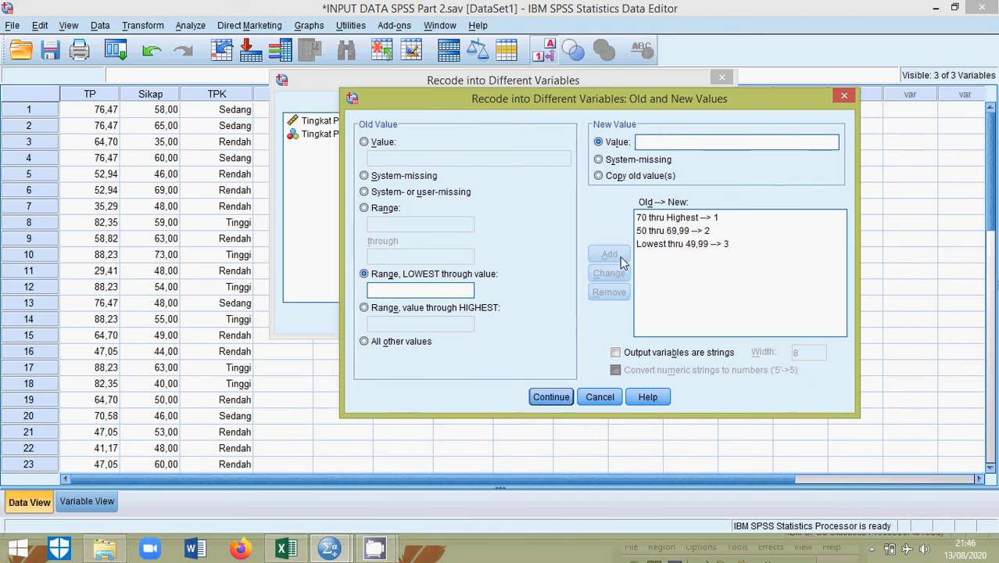
# Accept the recode rules, assign Sikap_Kat as the output variable for Sikap and run the recode.
pyautogui.click(553, 397)
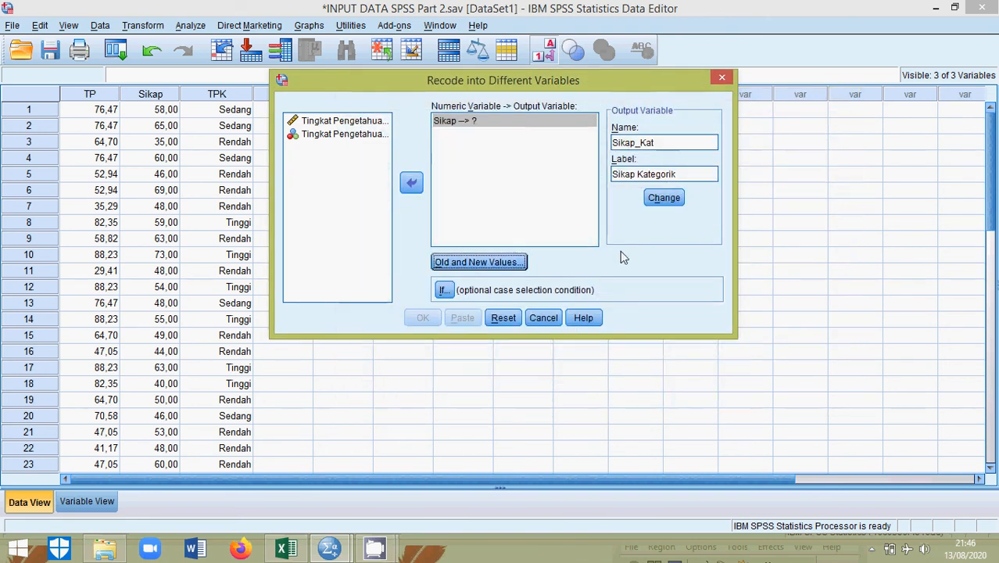
pyautogui.click(666, 199)
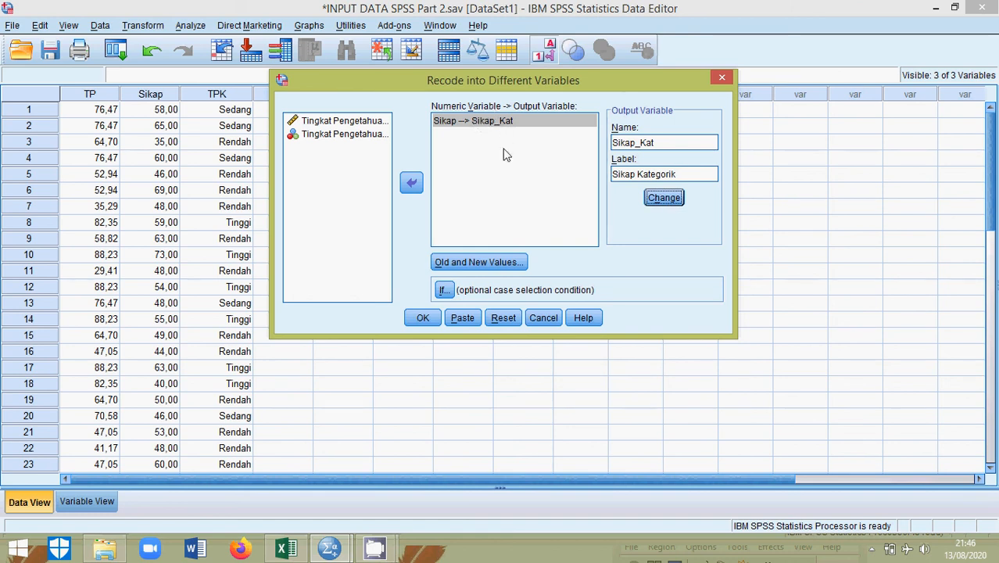
pyautogui.click(422, 318)
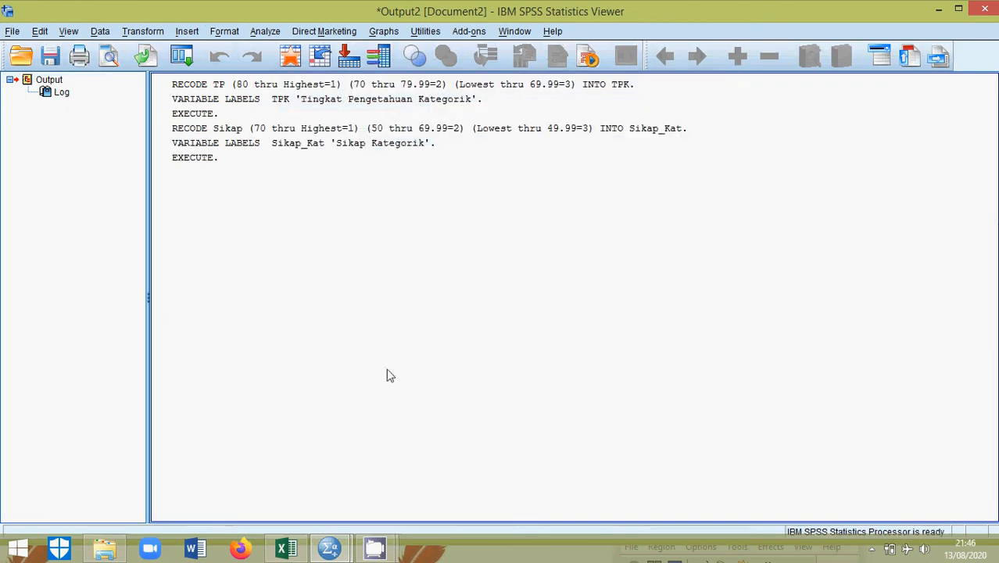
# Return to the case data and toggle the value label display off and on to inspect Sikap_Kat.
pyautogui.moveTo(342, 547)
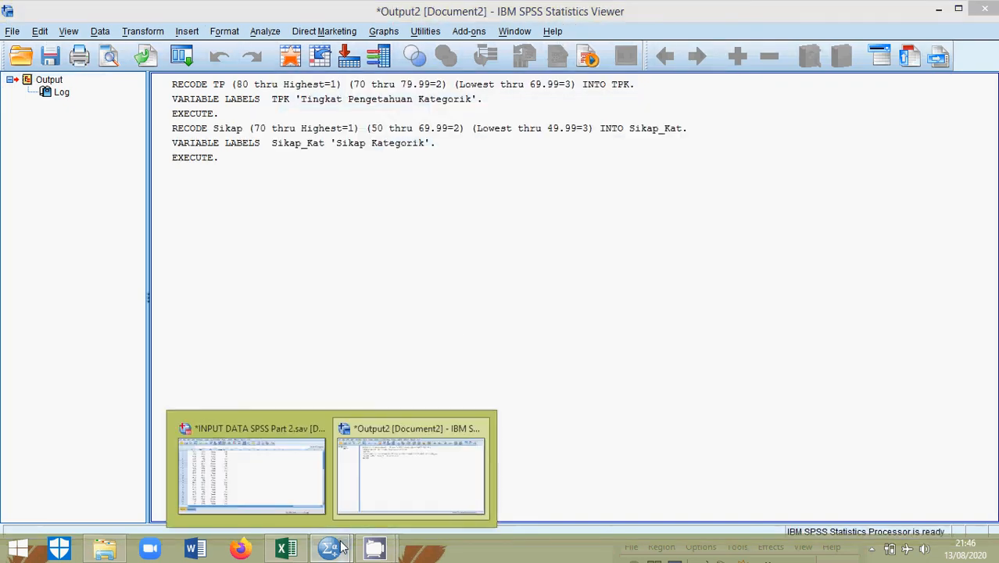
pyautogui.click(285, 470)
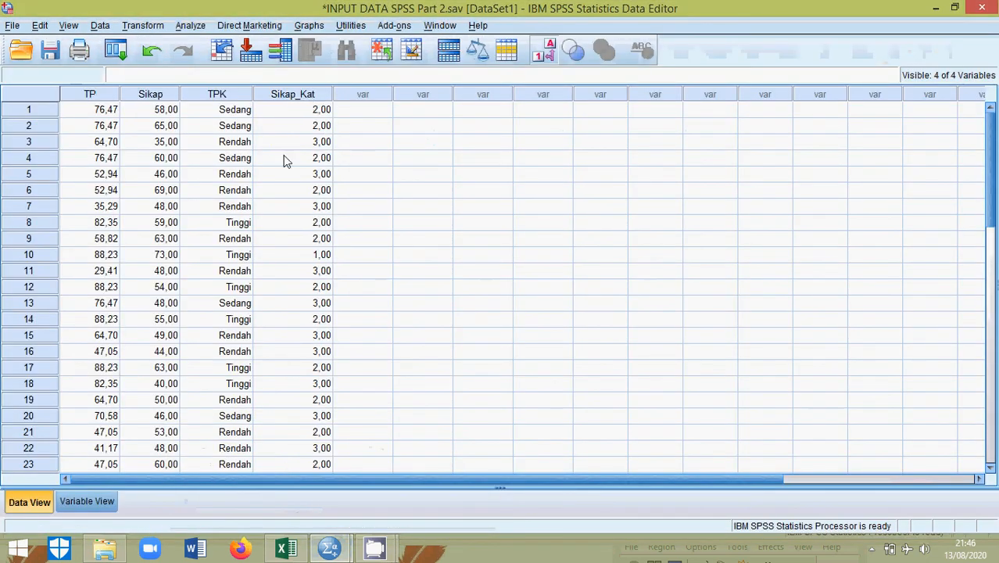
pyautogui.click(558, 48)
pyautogui.click(558, 49)
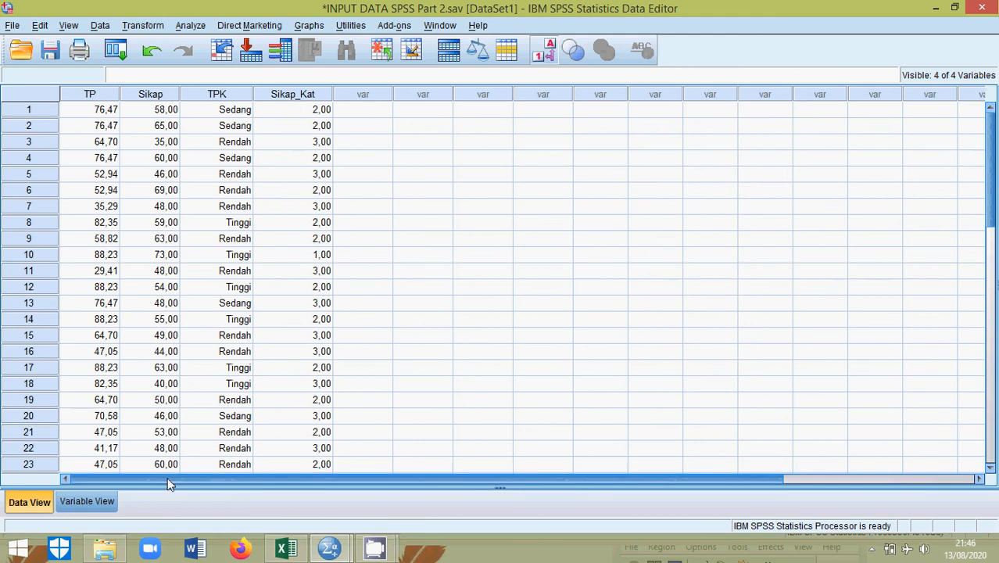
# In the variable definitions, start the value labels of Sikap_Kat by labelling value 1 as Tinggi.
pyautogui.click(91, 504)
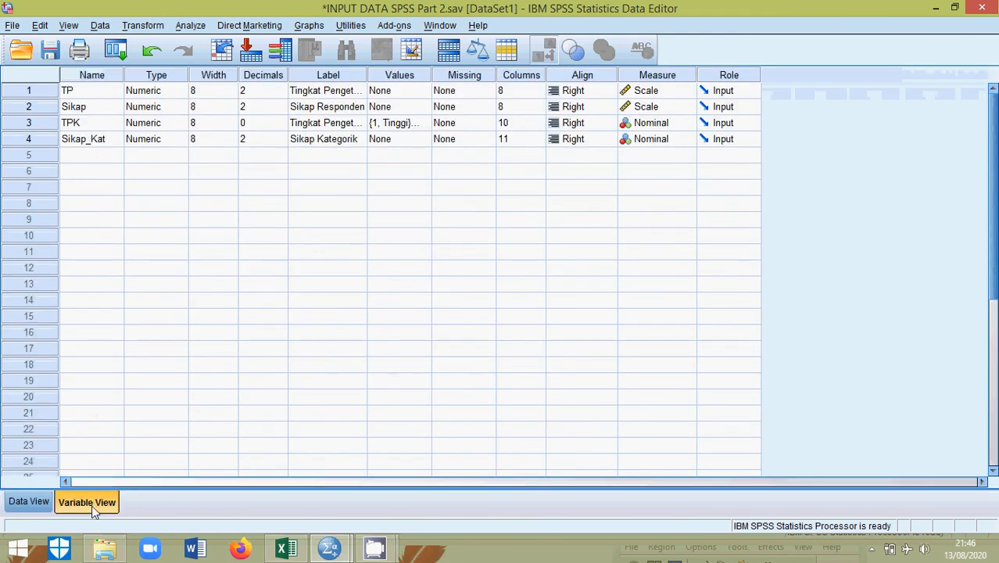
pyautogui.click(394, 138)
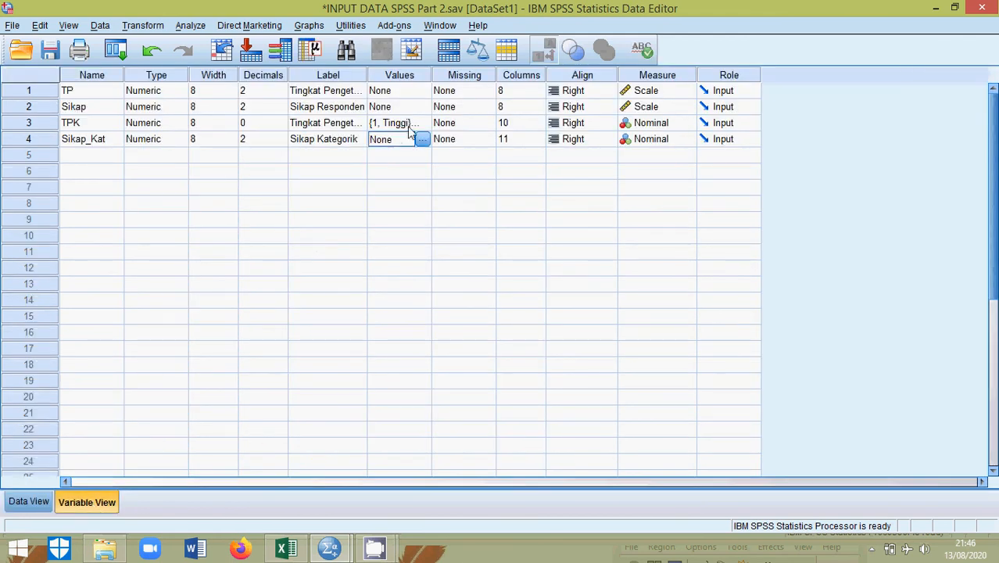
pyautogui.click(422, 139)
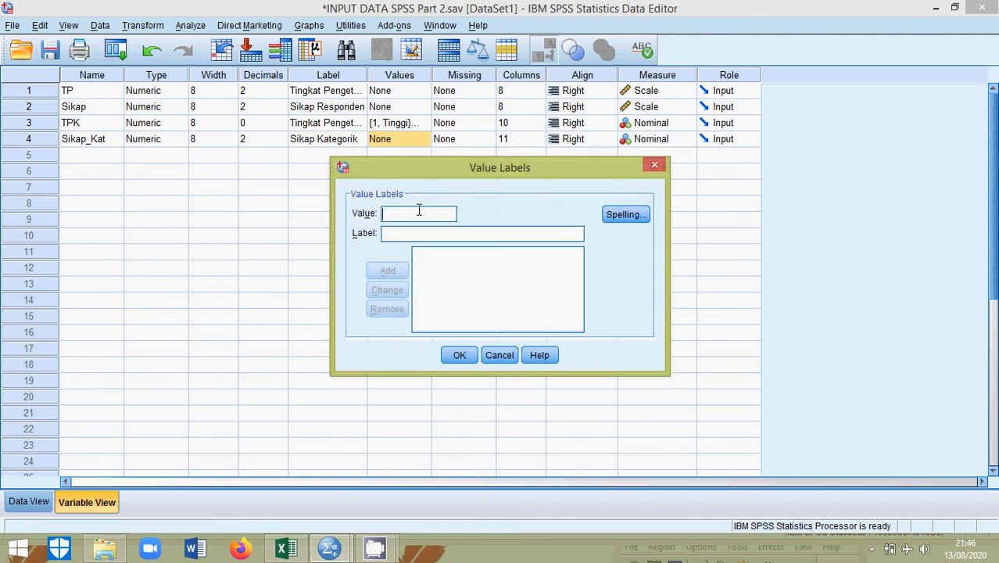
pyautogui.write('1')
pyautogui.click(416, 228)
pyautogui.write('Tinggi')
pyautogui.press('Return')
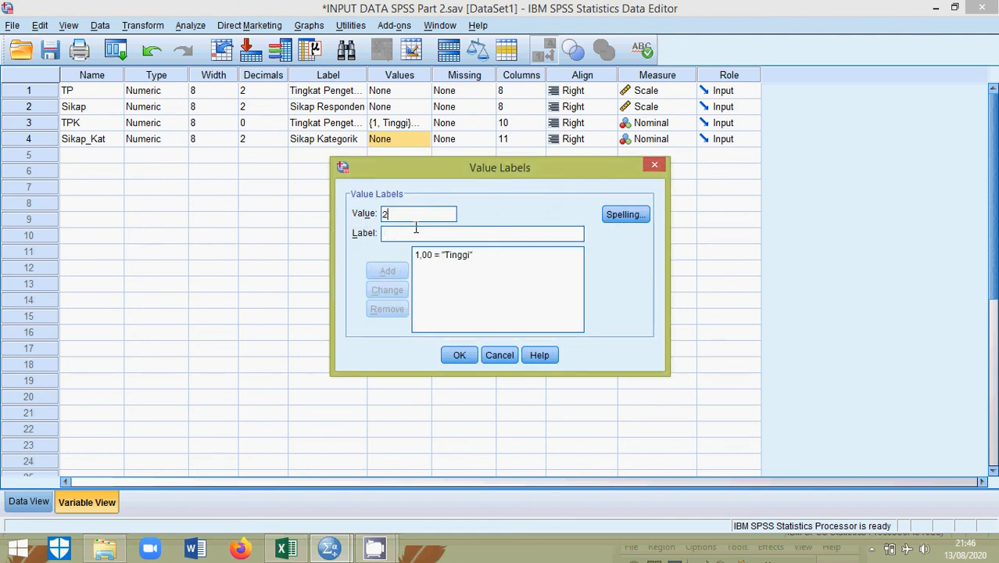
# Label Sikap_Kat value 2 as Sedang and value 3 as Rendah, and accept the value labels.
pyautogui.write('Se')
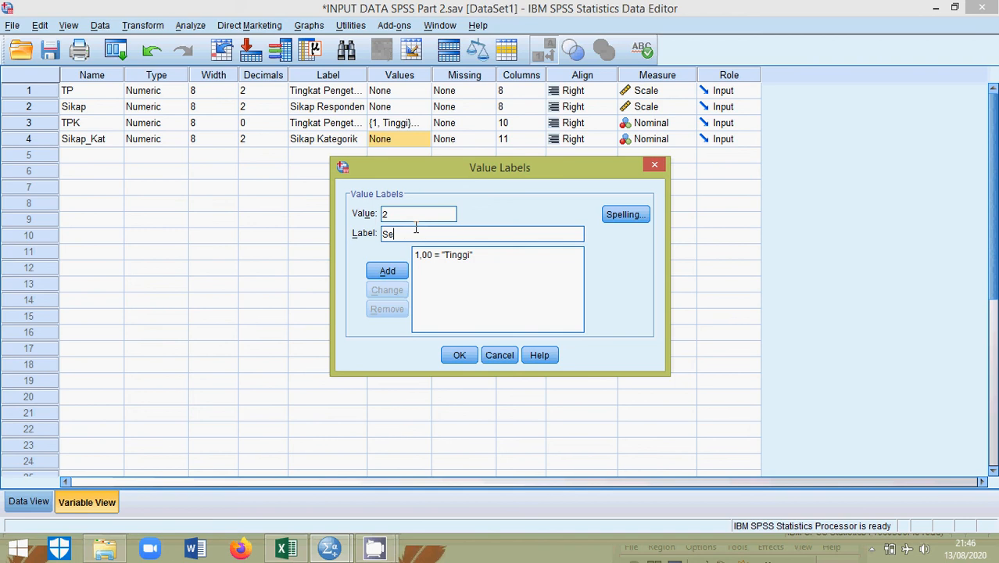
pyautogui.write('dang')
pyautogui.press('Return')
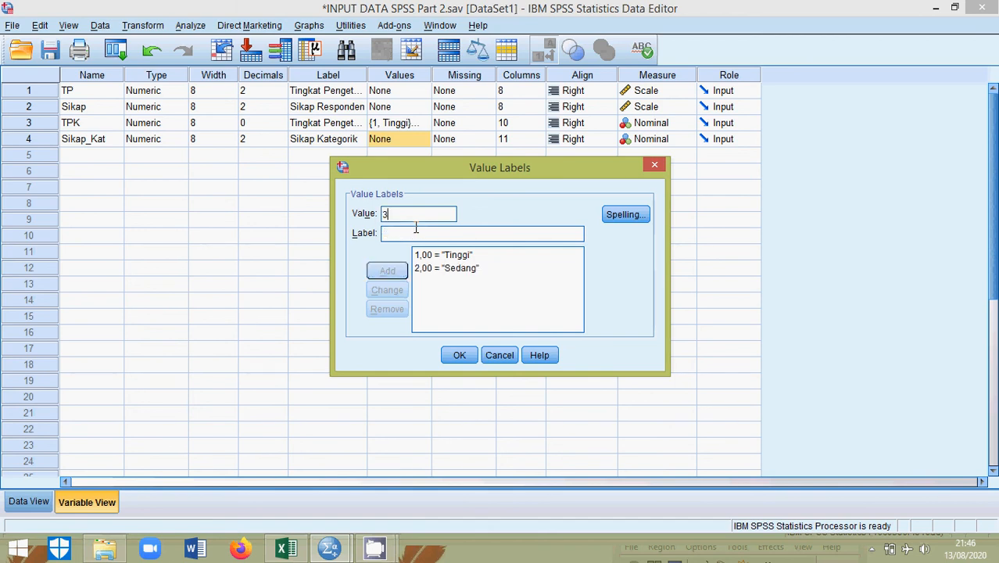
pyautogui.write('Renda')
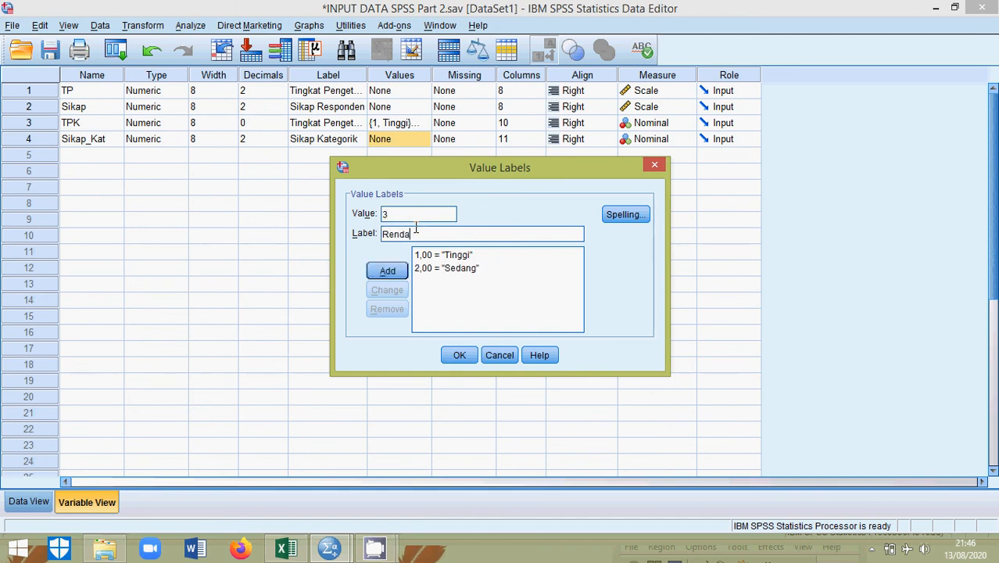
pyautogui.write('h')
pyautogui.press('Return')
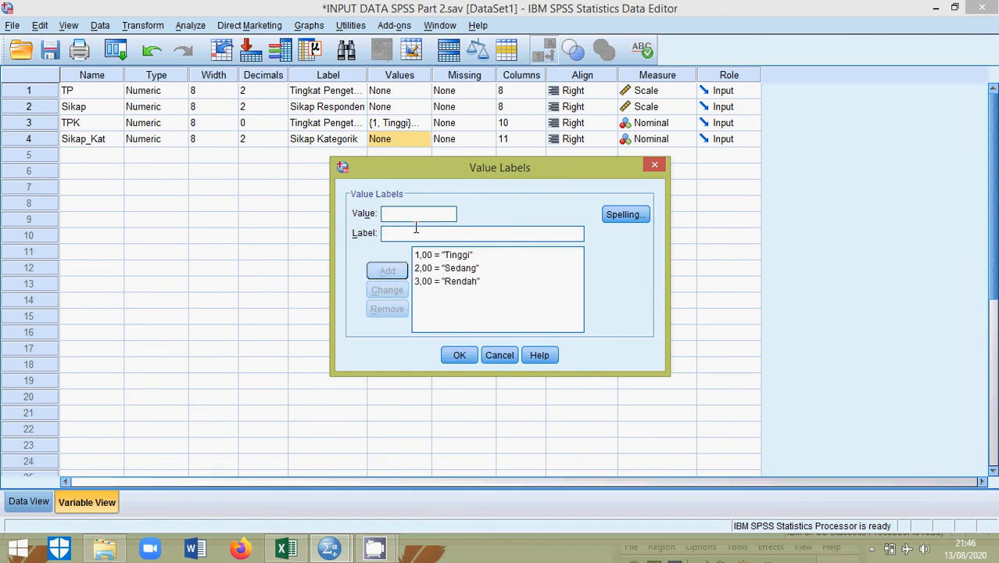
pyautogui.click(458, 354)
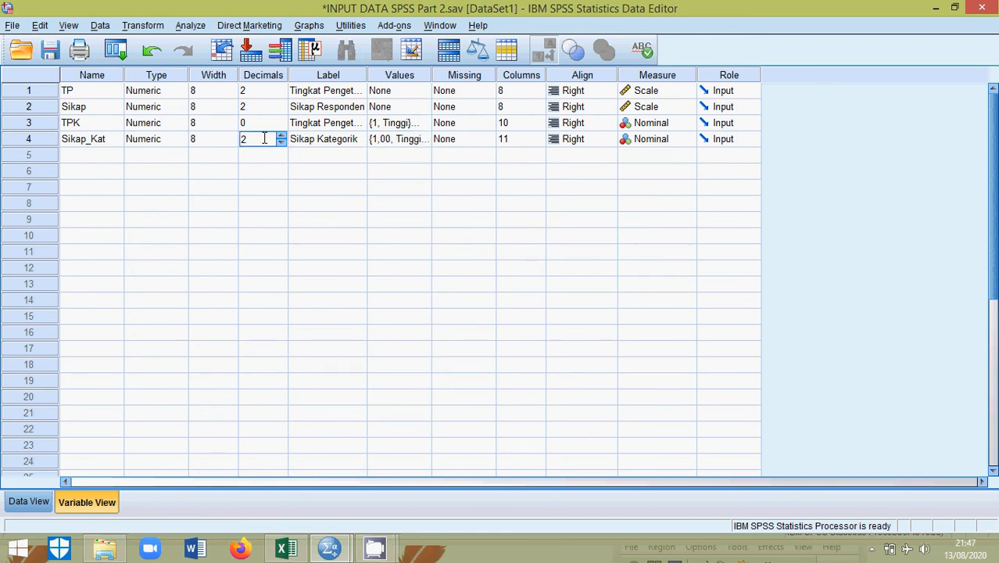
# Set the decimals of Sikap_Kat to 0 and return to the case data.
pyautogui.press('Delete')
pyautogui.write('0')
pyautogui.click(297, 141)
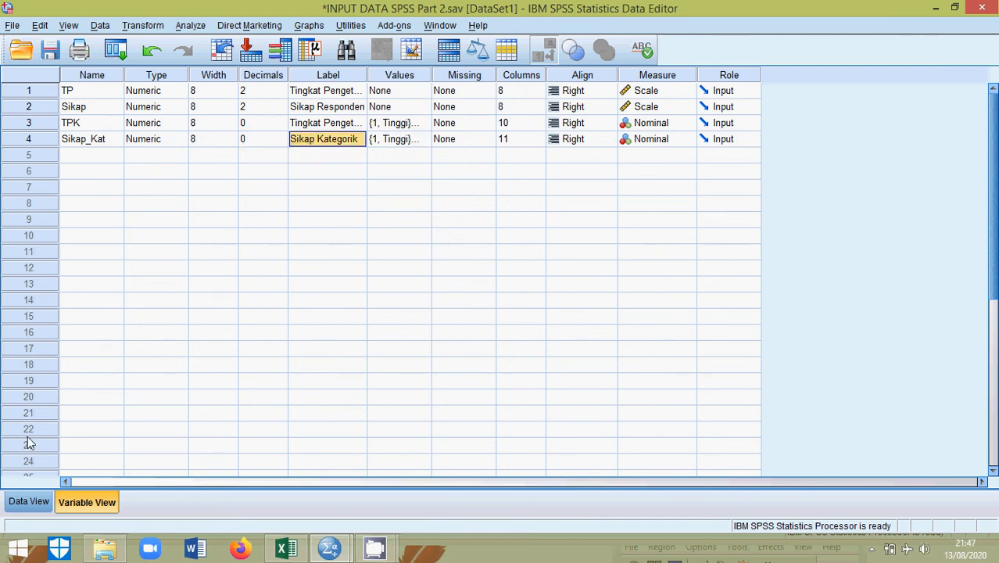
pyautogui.click(28, 501)
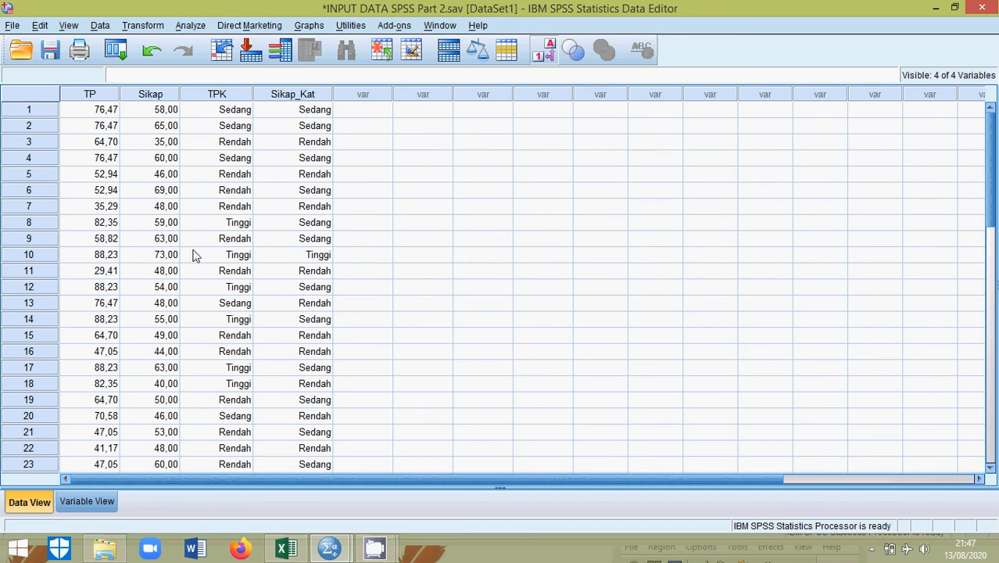
# Compare case 10's Sikap score with its Sikap_Kat category, and highlight the TP and TPK columns for review.
pyautogui.click(162, 256)
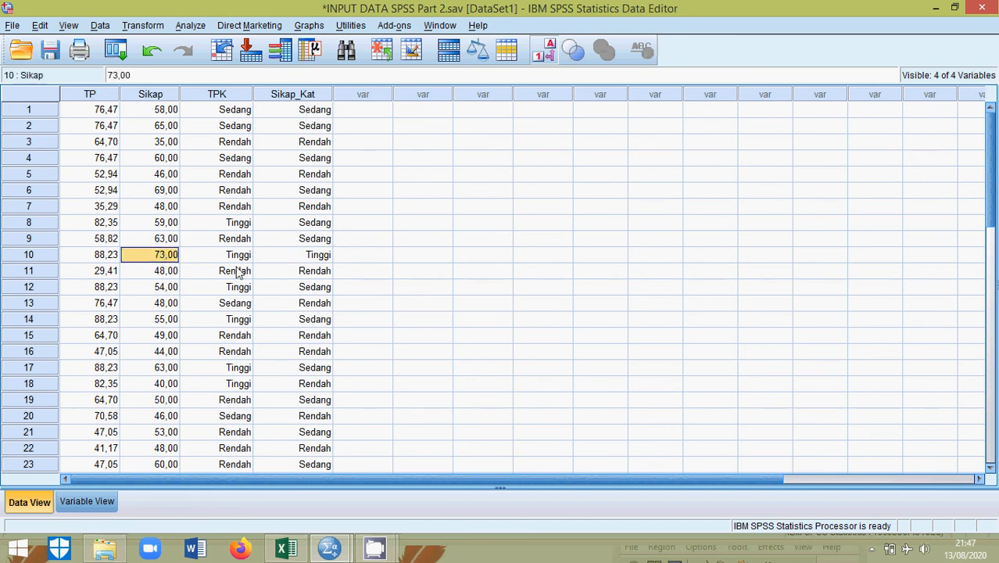
pyautogui.click(302, 260)
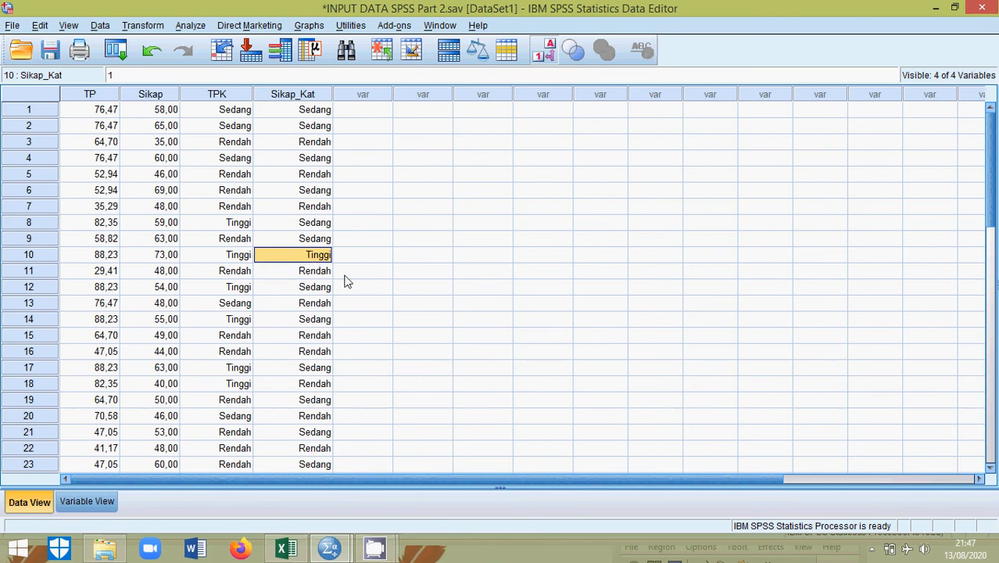
pyautogui.click(90, 94)
pyautogui.click(197, 97)
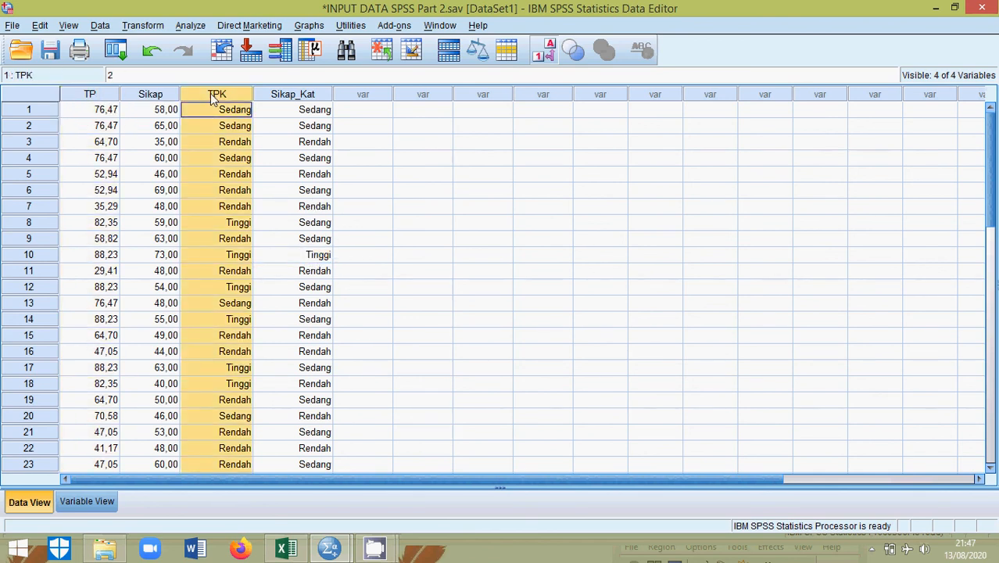
# In the variable definitions, move the TPK variable directly after TP so that it precedes Sikap.
pyautogui.click(94, 507)
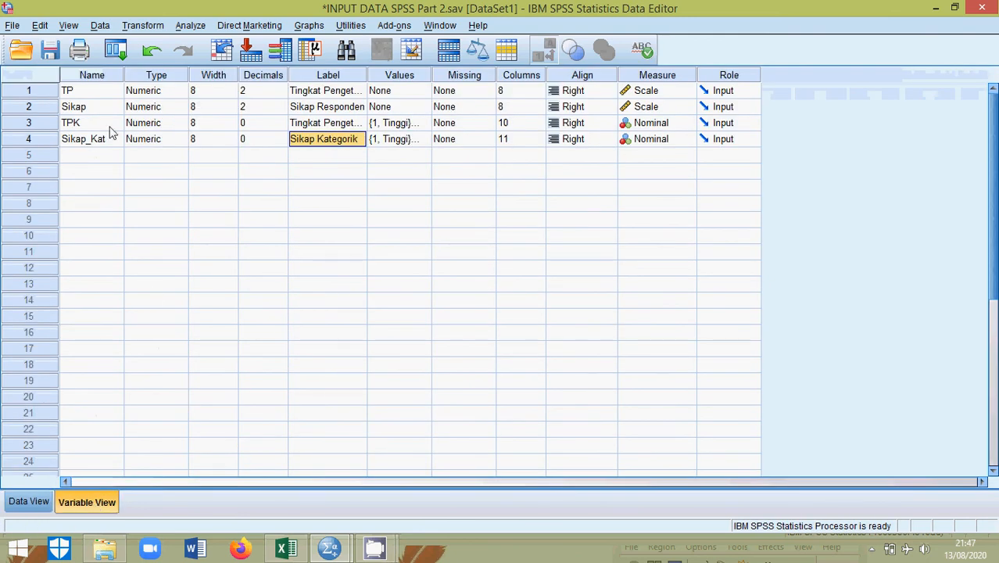
pyautogui.click(30, 128)
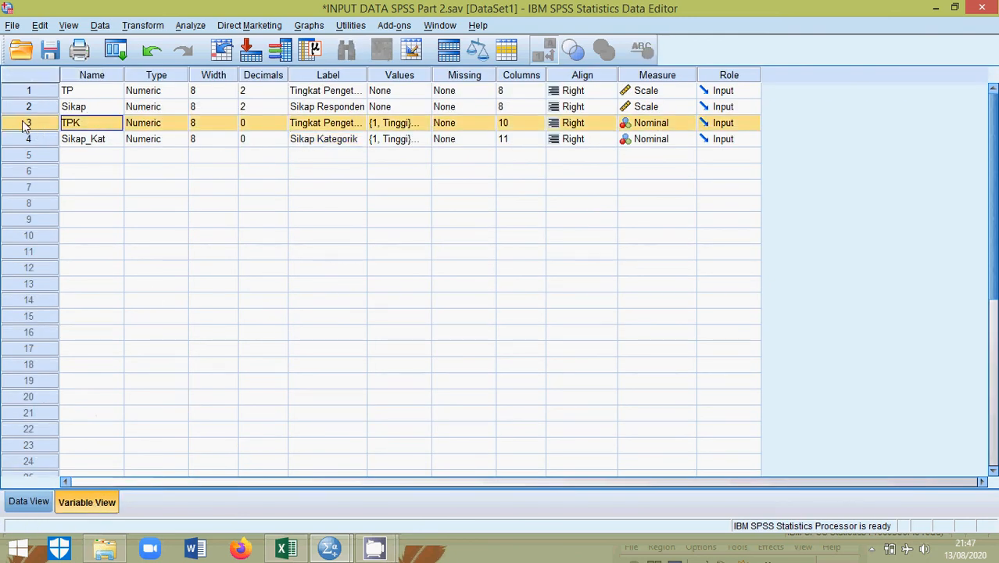
pyautogui.moveTo(30, 129); pyautogui.dragTo(30, 108)
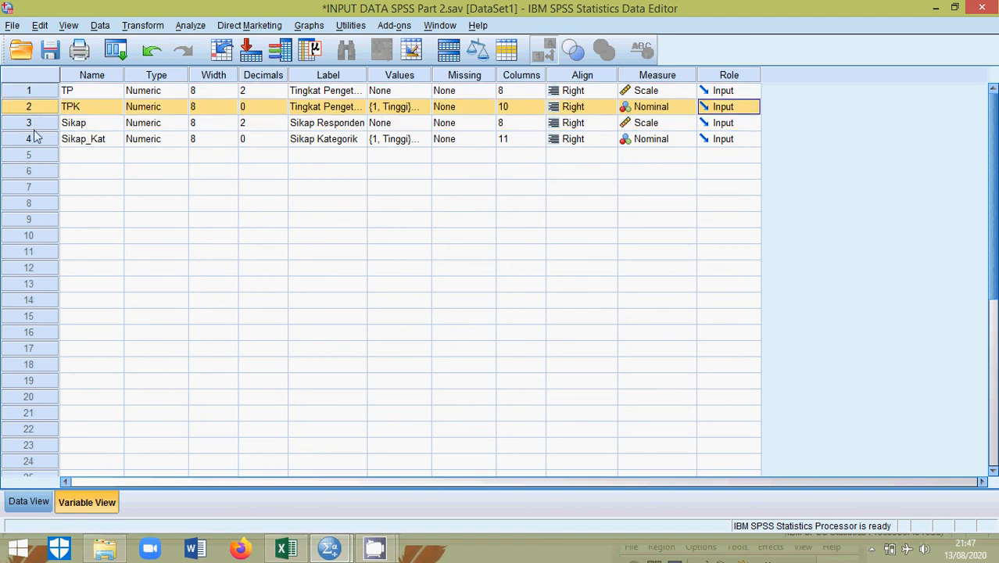
pyautogui.click(31, 138)
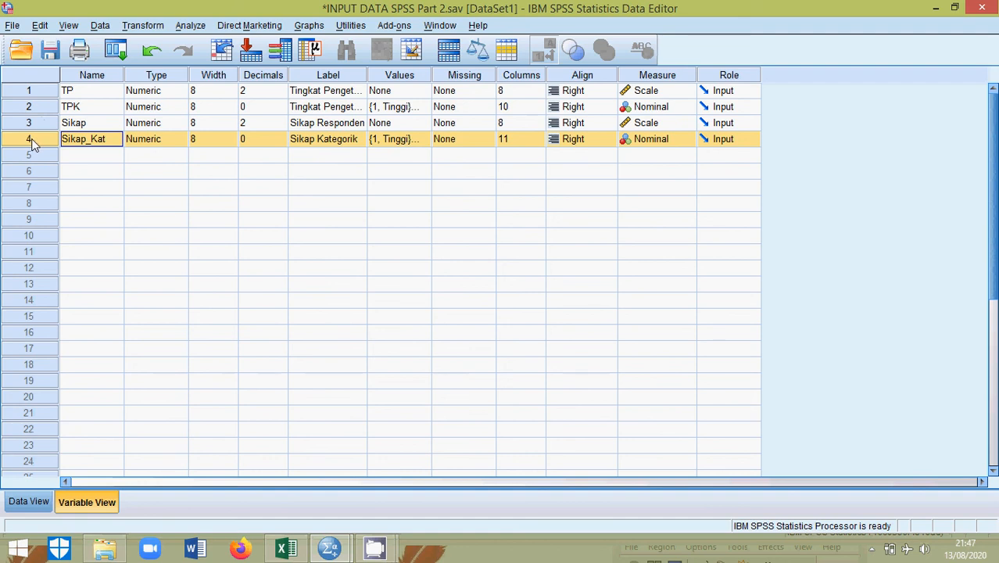
pyautogui.moveTo(31, 138)
pyautogui.mouseDown()
pyautogui.moveTo(32, 121)
pyautogui.moveTo(34, 141)
pyautogui.mouseUp()
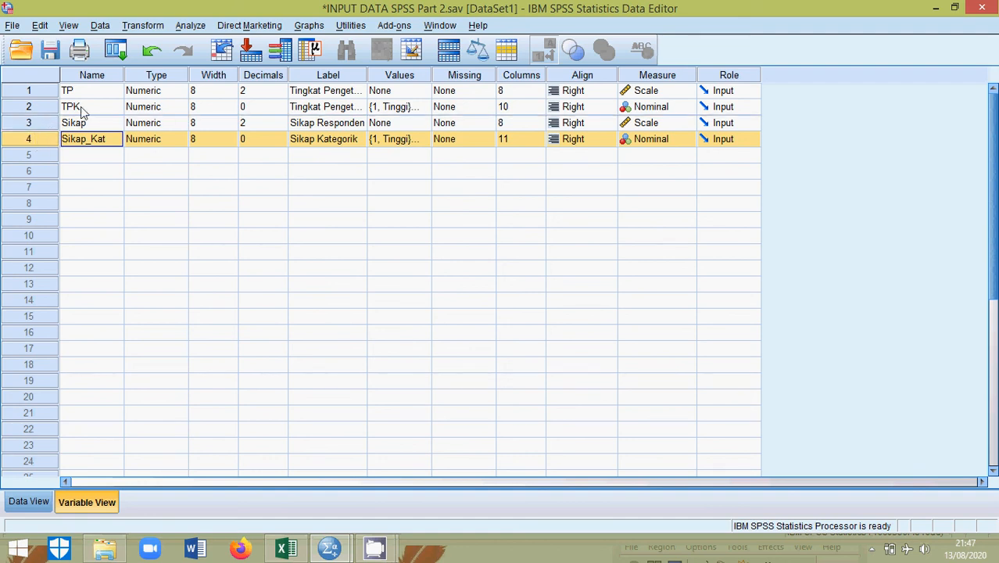
# Return to the case data and review the TPK and Sikap_Kat categories beside their scores down to the last case.
pyautogui.click(29, 500)
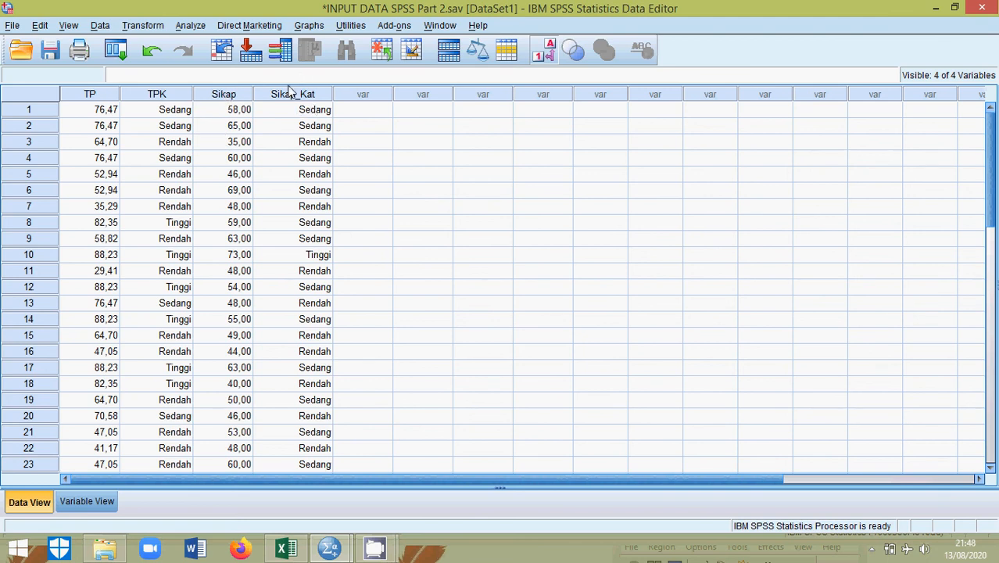
pyautogui.scroll(-4, 311, 186)
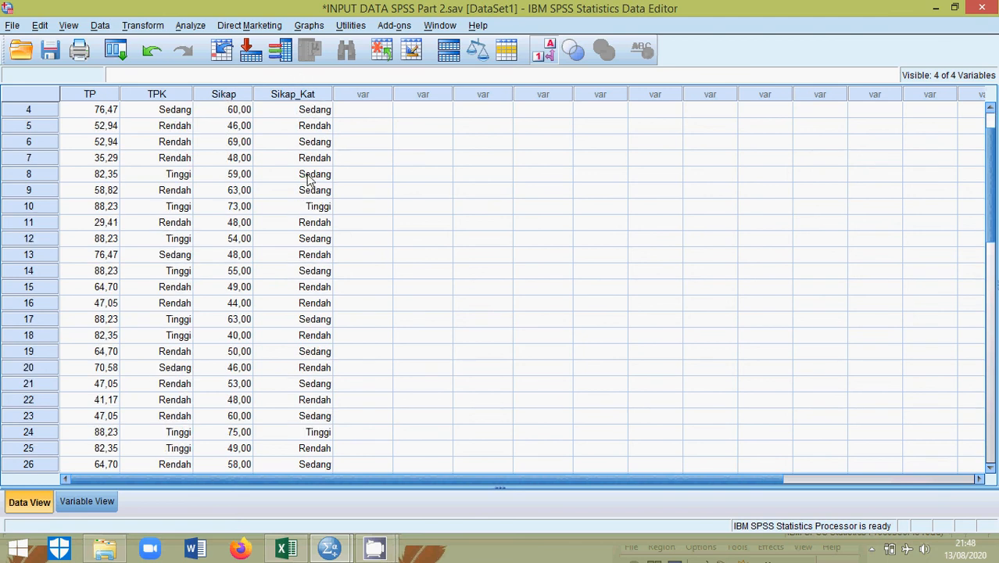
pyautogui.scroll(-1, 321, 235)
pyautogui.scroll(2, 322, 345)
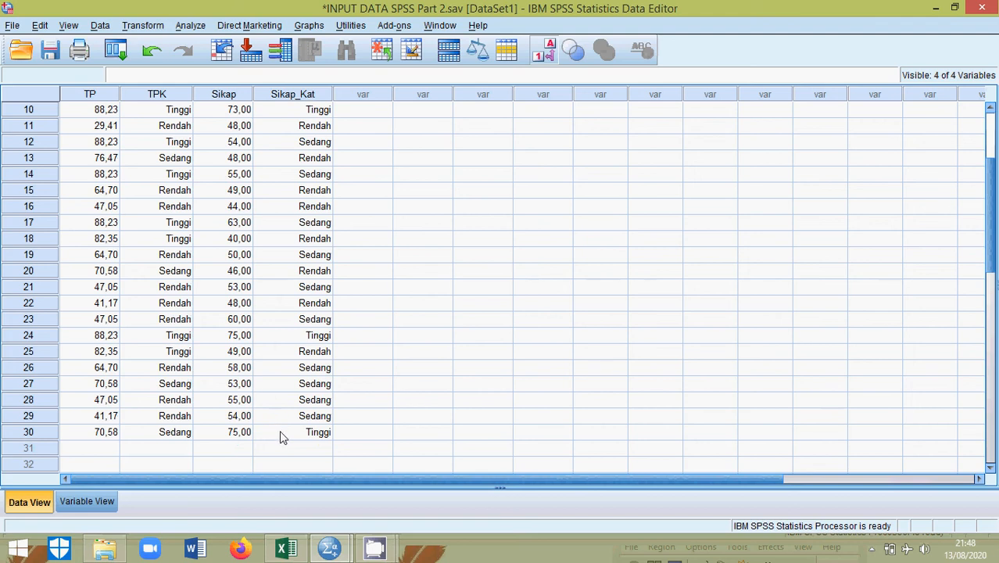
pyautogui.scroll(2, 293, 422)
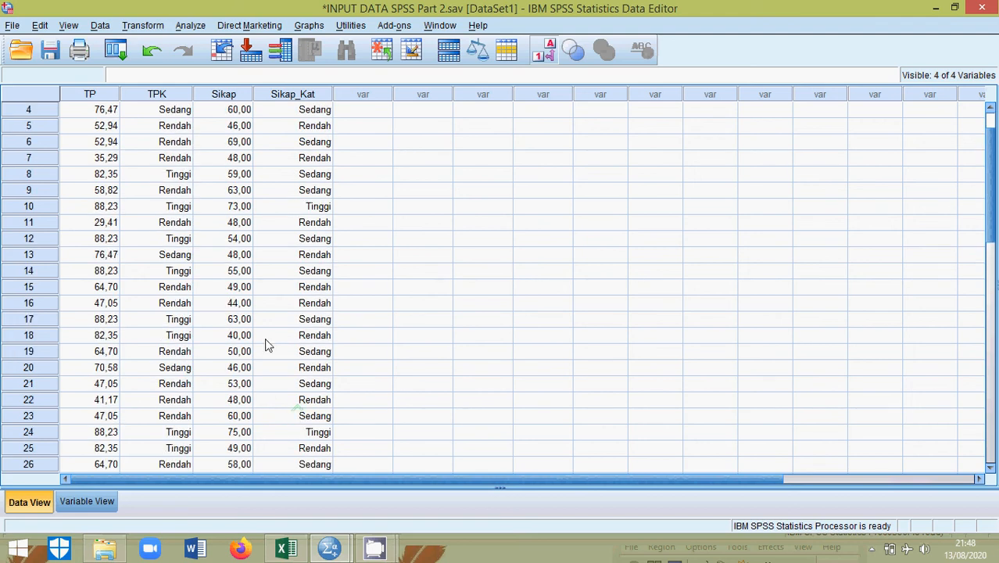
pyautogui.scroll(1, 285, 340)
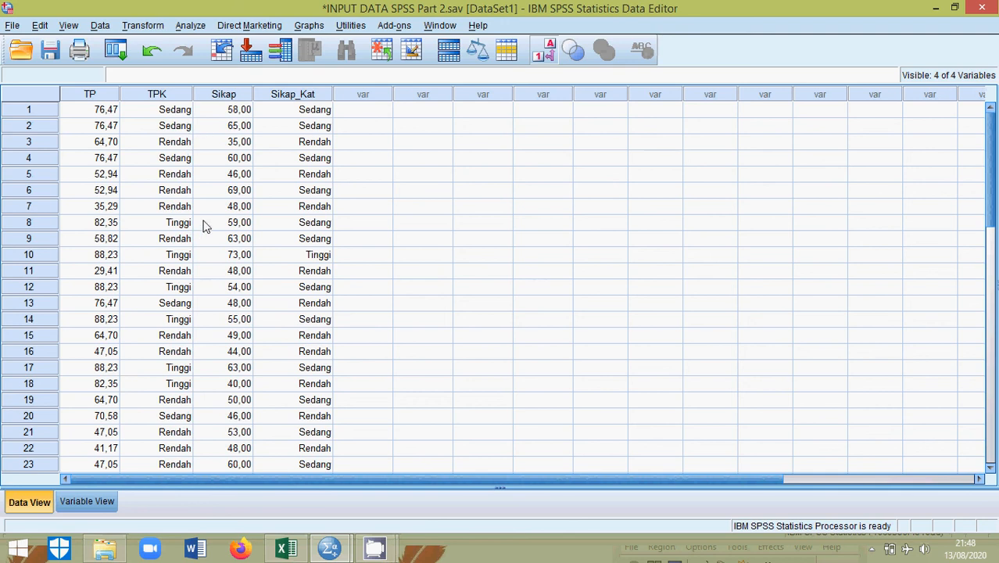
pyautogui.click(143, 25)
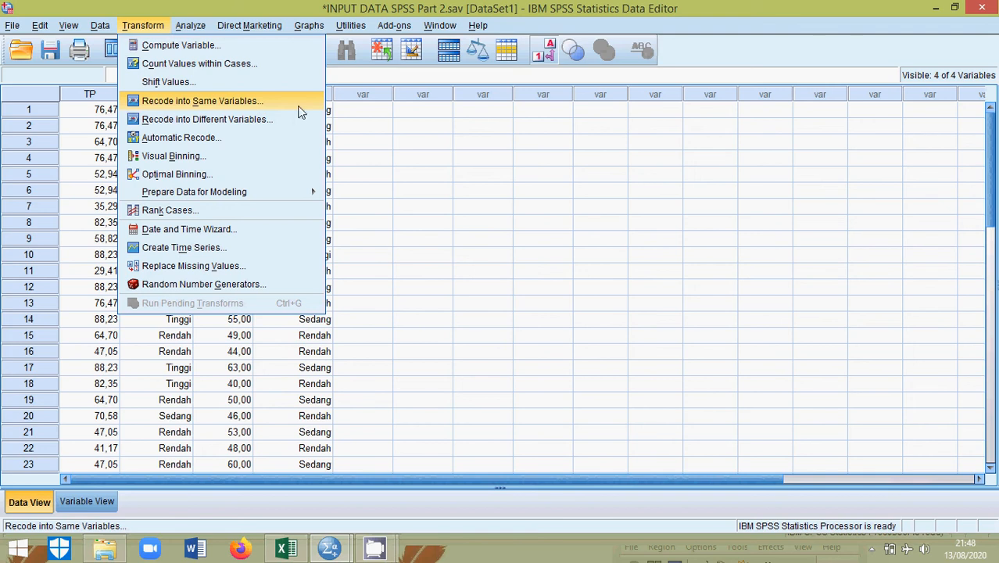
pyautogui.click(368, 116)
pyautogui.click(185, 110)
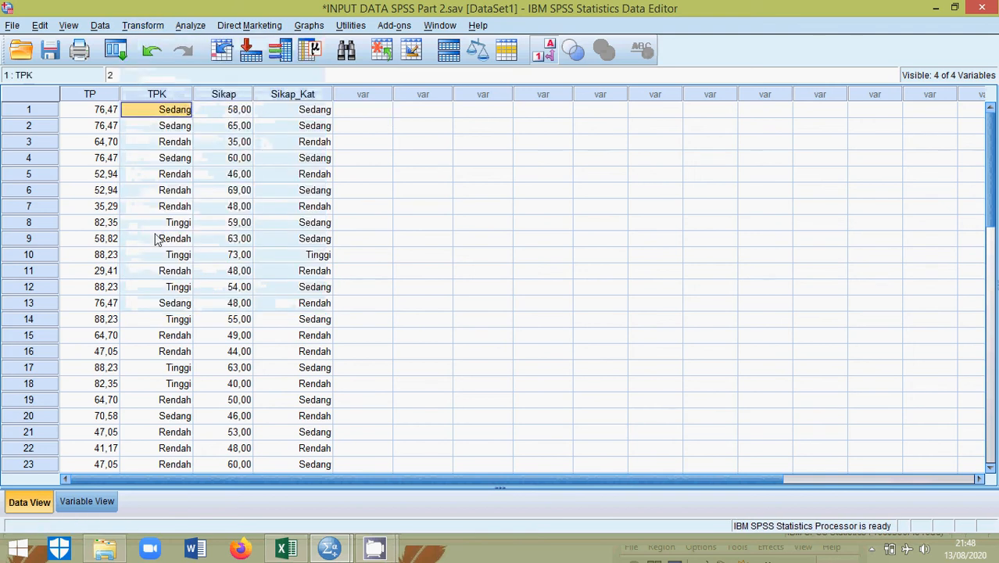
pyautogui.click(166, 95)
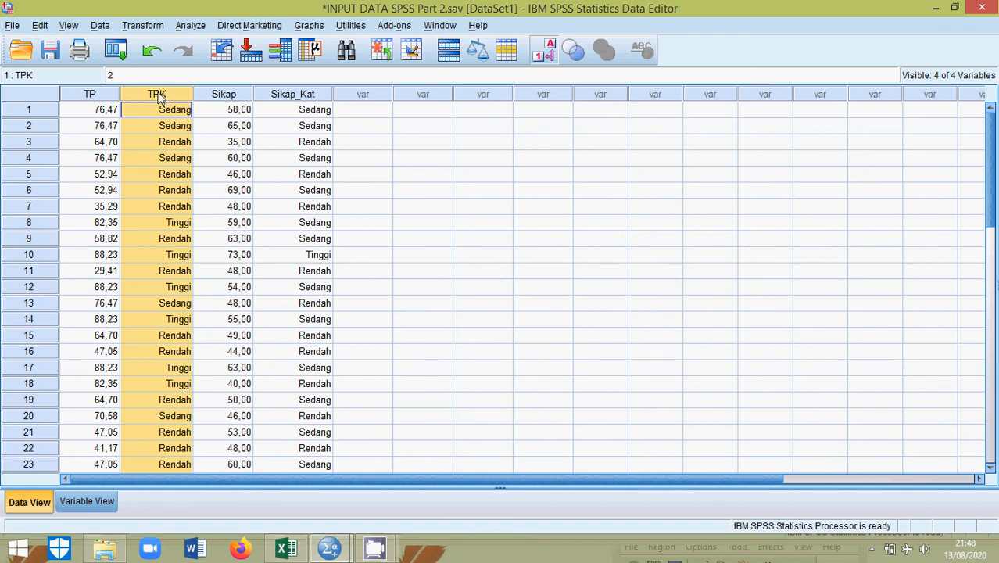
pyautogui.click(90, 95)
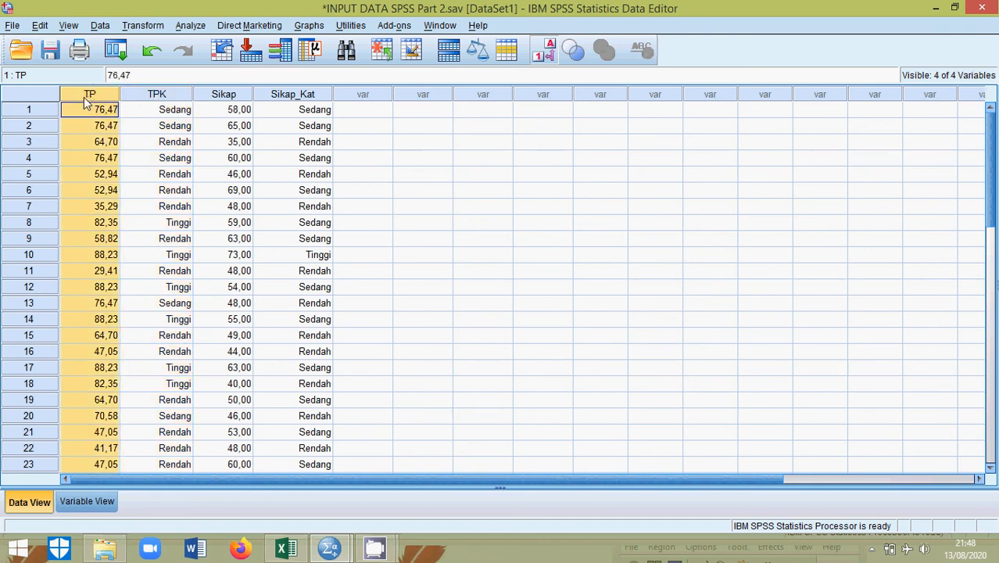
pyautogui.click(166, 96)
pyautogui.doubleClick(159, 116)
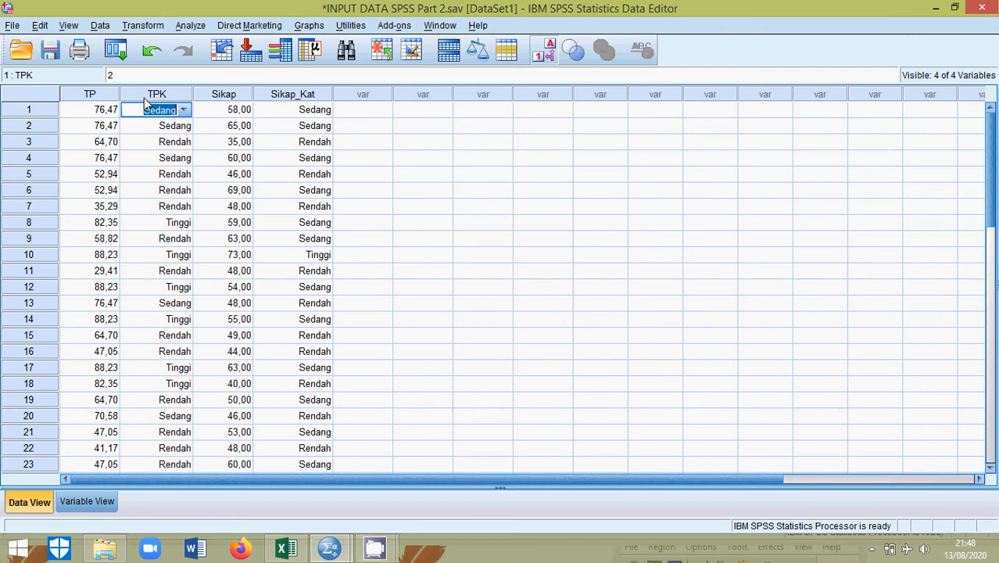
pyautogui.click(148, 98)
pyautogui.click(361, 115)
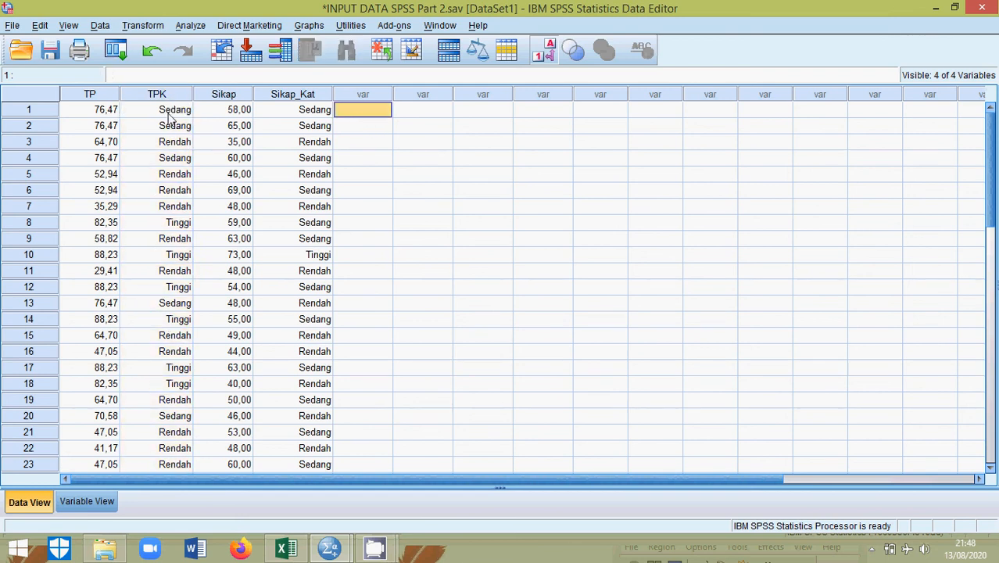
pyautogui.click(143, 27)
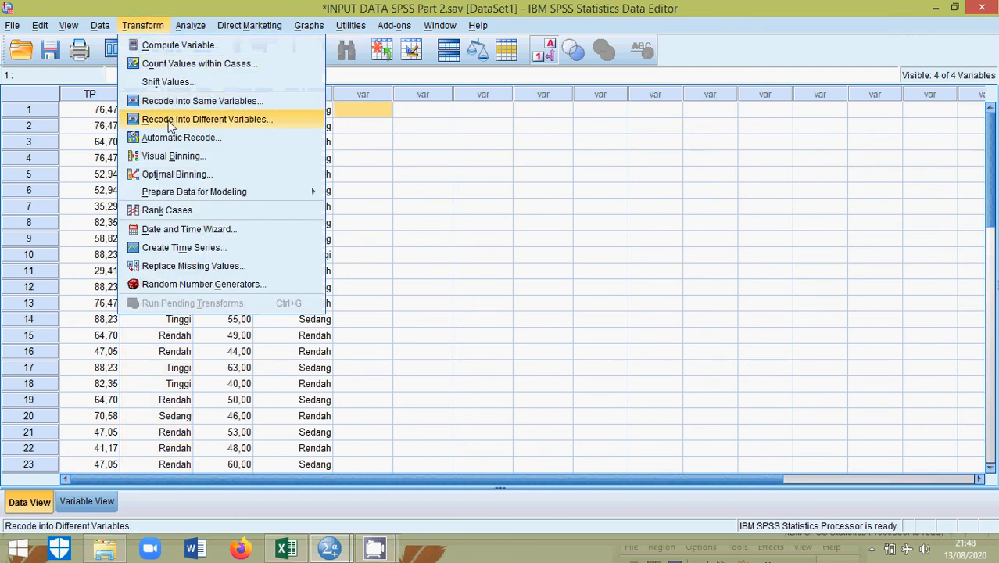
pyautogui.click(366, 120)
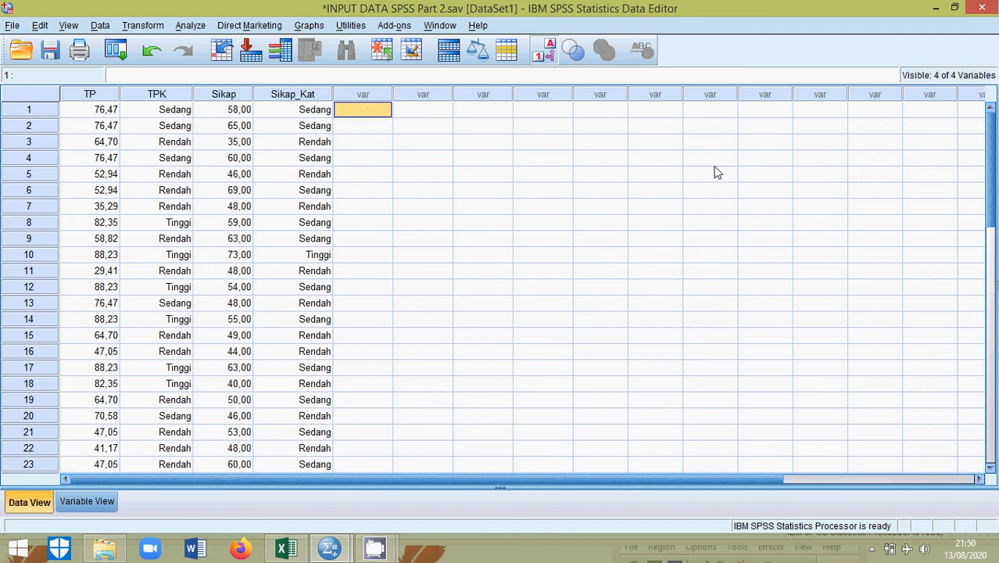
# Minimize the SPSS windows and the ENTRI DATA workbook to reveal the desktop.
pyautogui.click(935, 13)
pyautogui.click(938, 12)
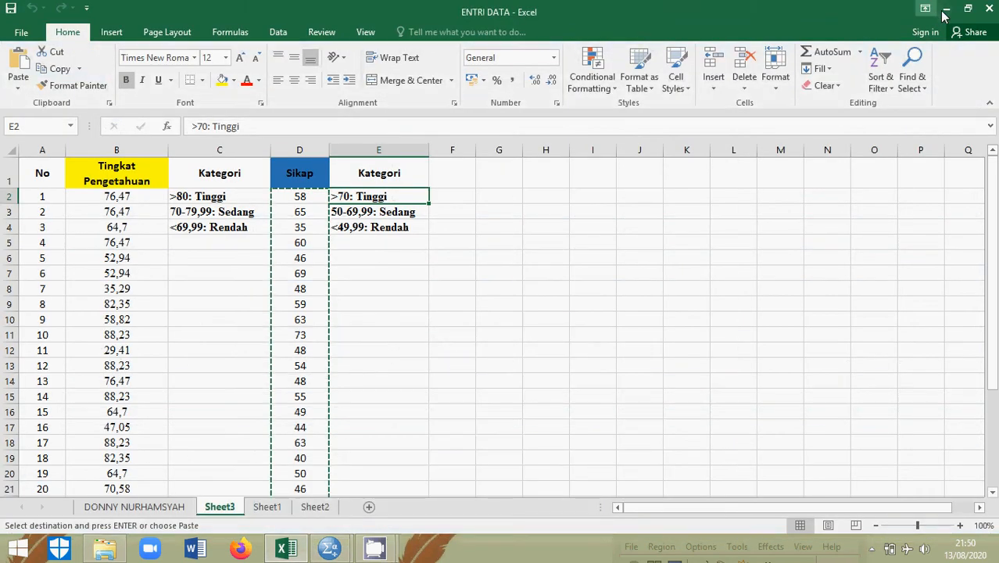
pyautogui.click(944, 13)
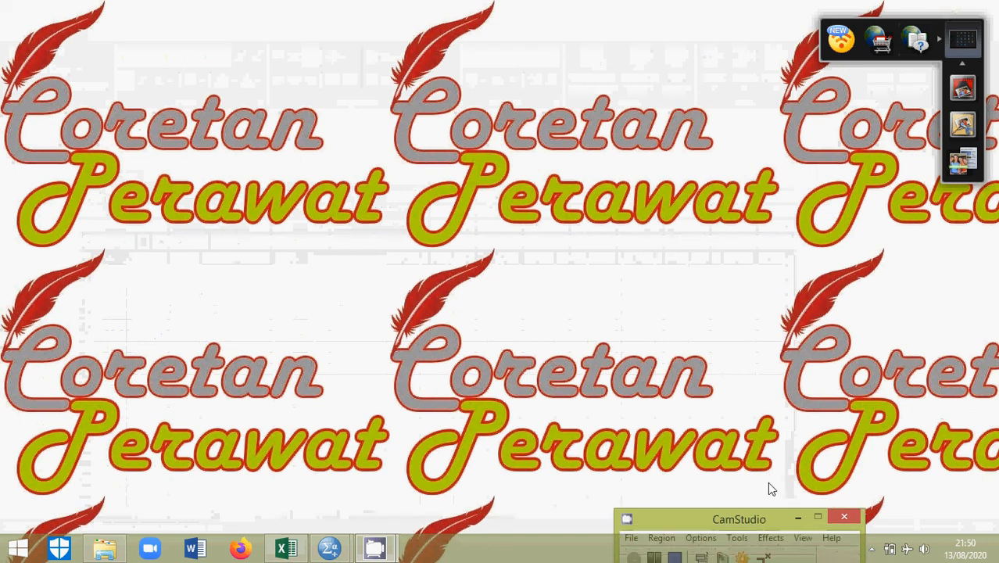